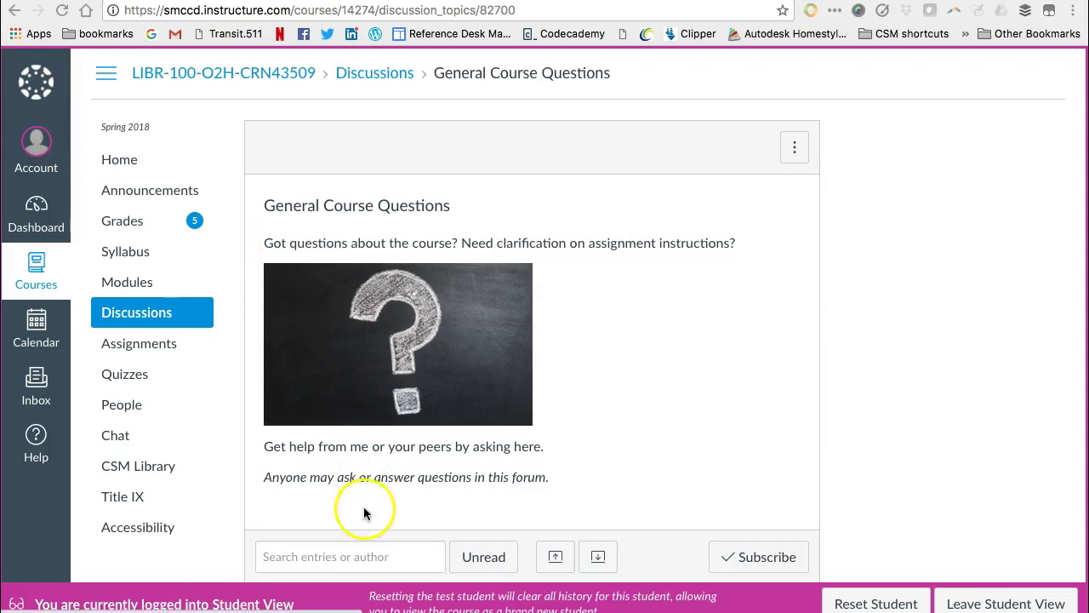
{"action": "scroll", "coordinate": [375, 551], "scroll_direction": "down", "scroll_amount": 2}
{"action": "left_click", "coordinate": [288, 502]}
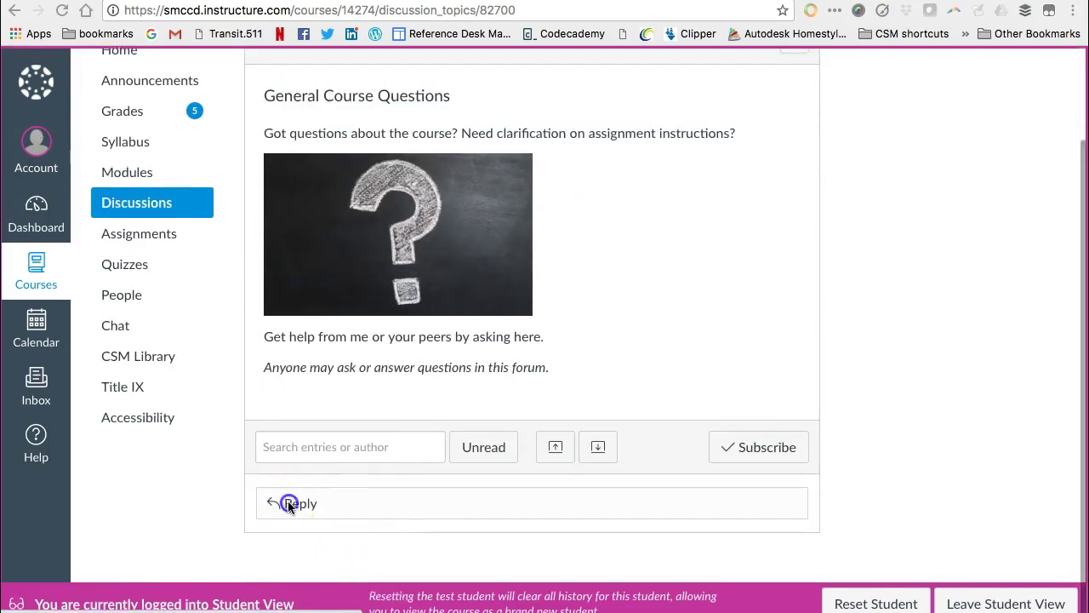
{"action": "left_click", "coordinate": [309, 504]}
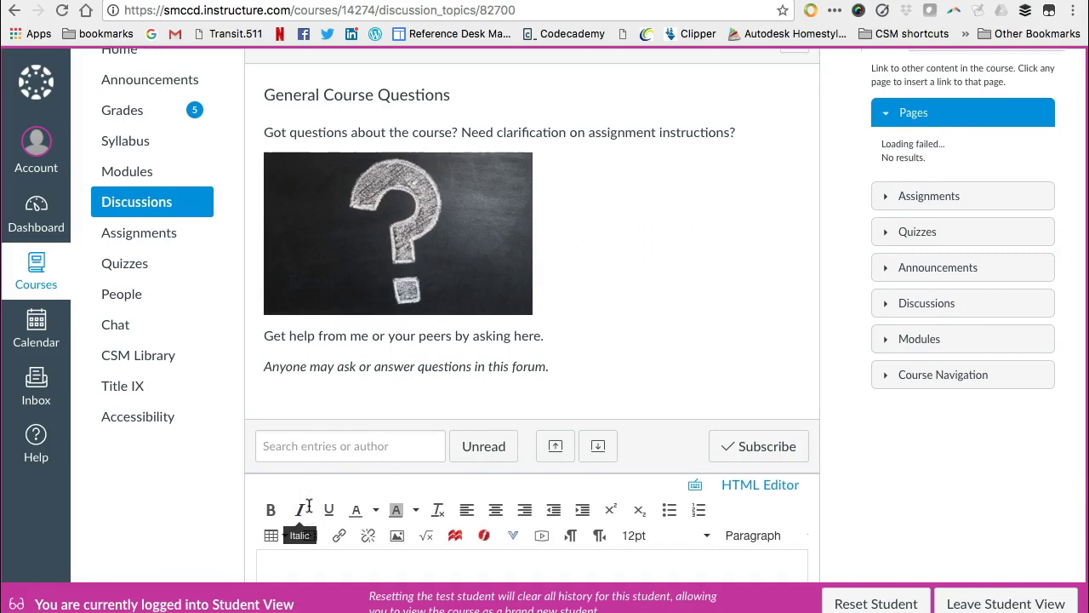
{"action": "left_click", "coordinate": [309, 506]}
{"action": "key", "text": "Return"}
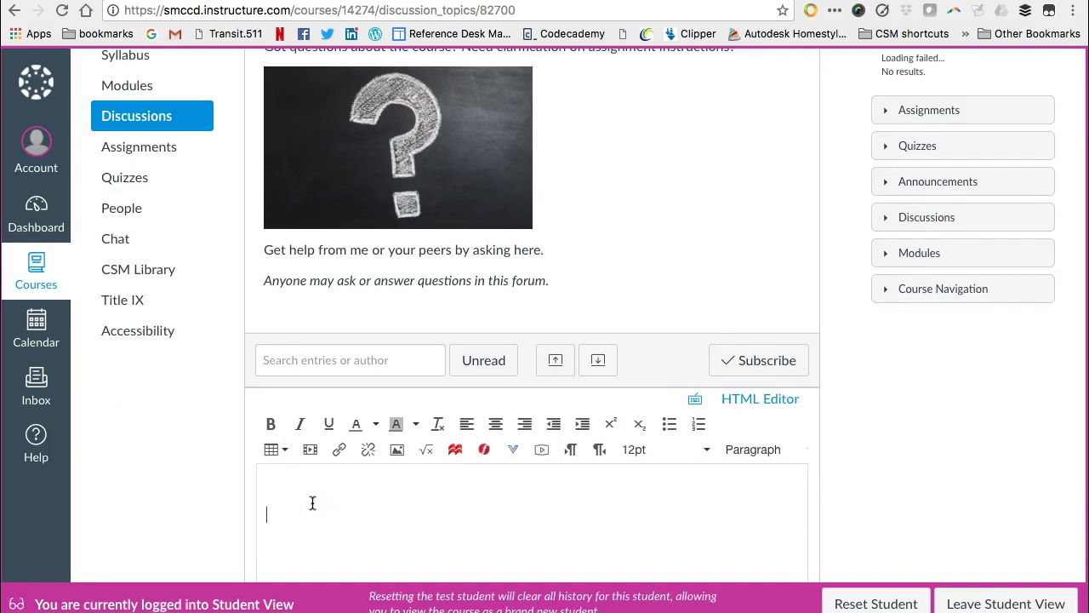
{"action": "type", "text": "This is the rich text editor."}
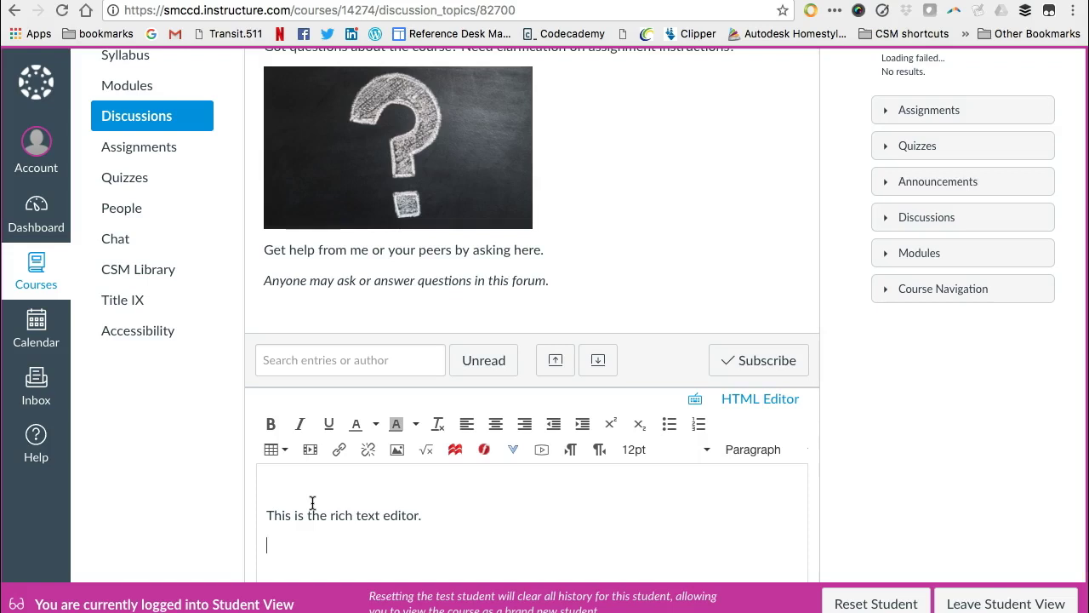
{"action": "type", "text": "I want to add a link:"}
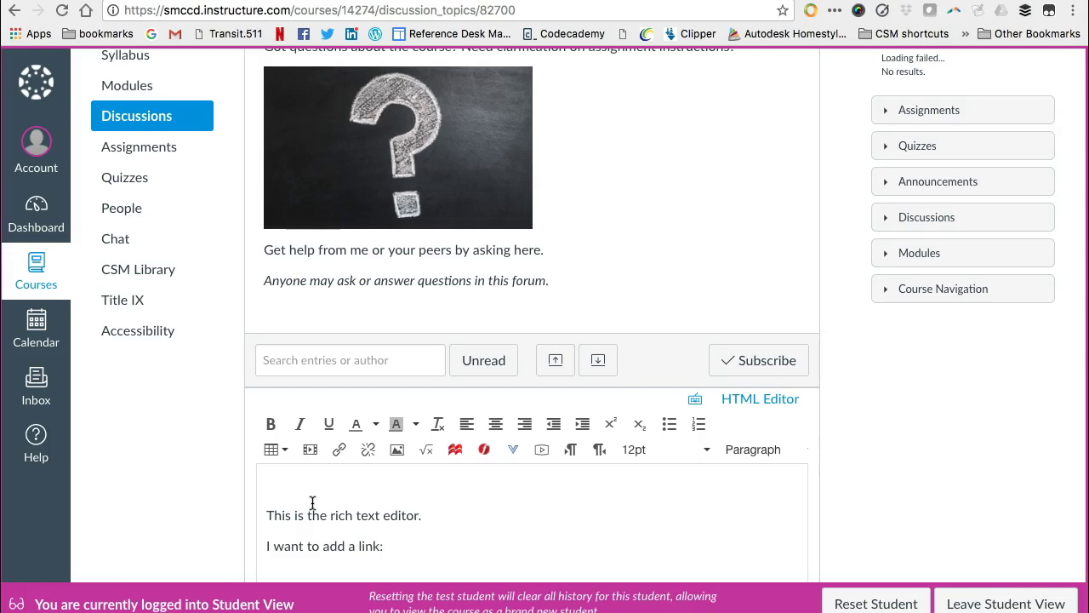
{"action": "type", "text": "https://onlinelearningconsortium.org/read/grade-increase-tracking-distance-education-united-states/"}
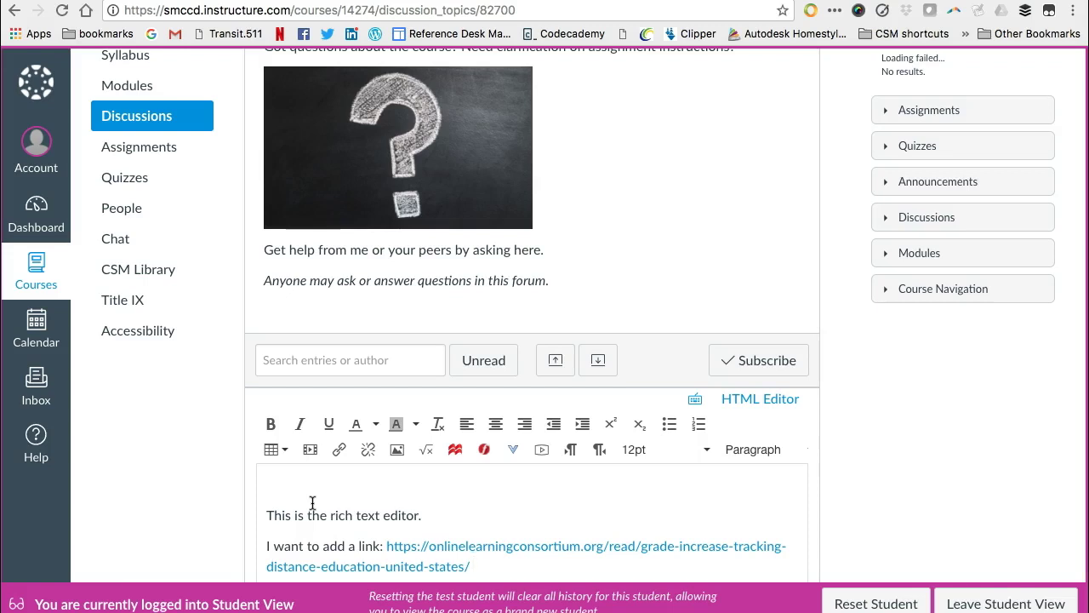
{"action": "scroll", "coordinate": [357, 389], "scroll_direction": "down", "scroll_amount": 3}
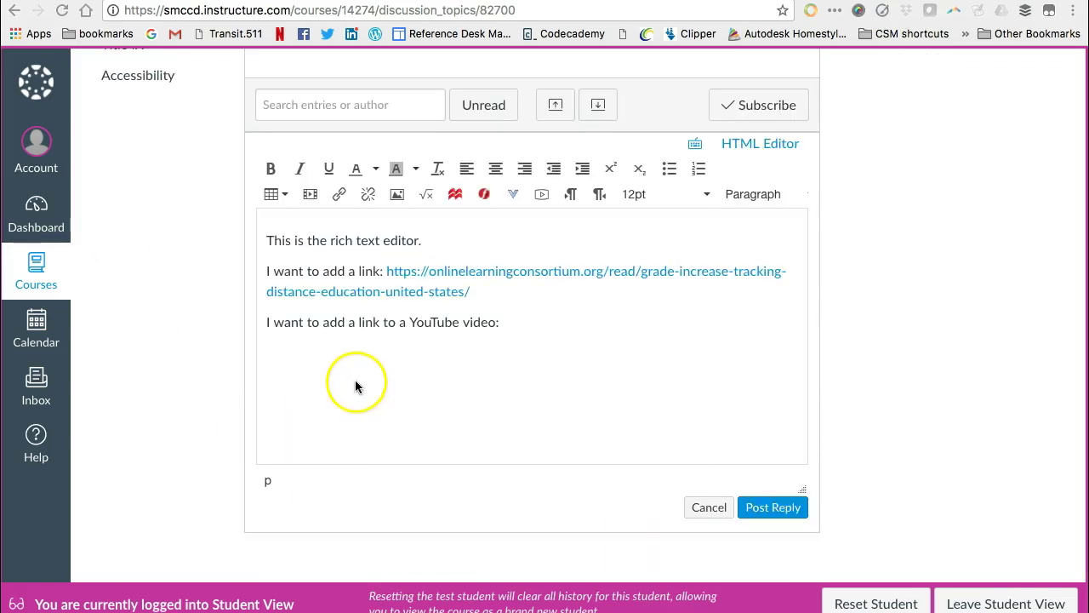
{"action": "left_click", "coordinate": [332, 364]}
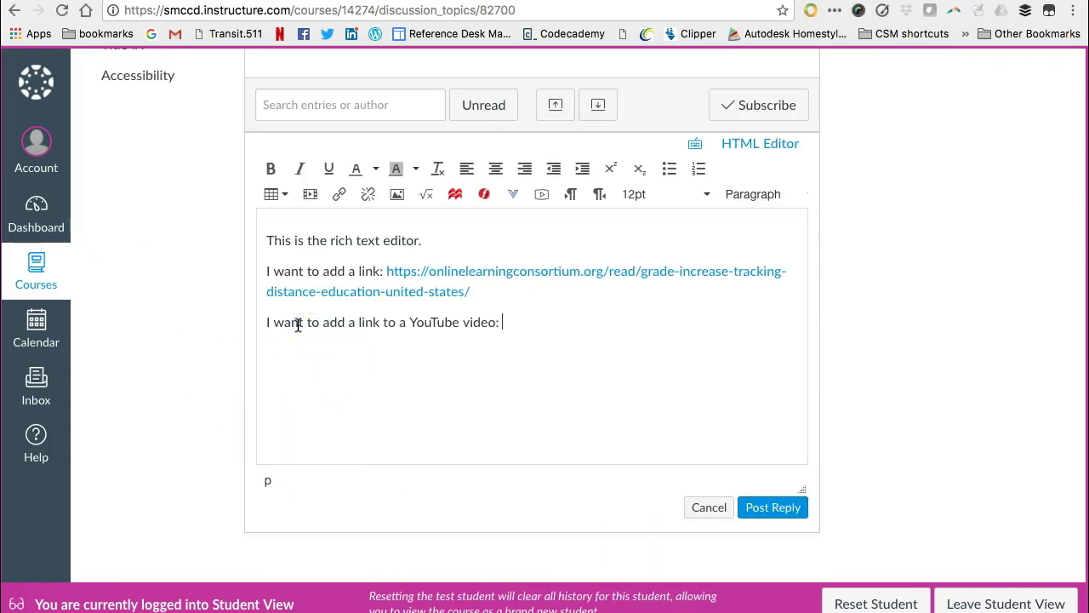
{"action": "type", "text": "https://youtu.be/HYUJxzh8Raw"}
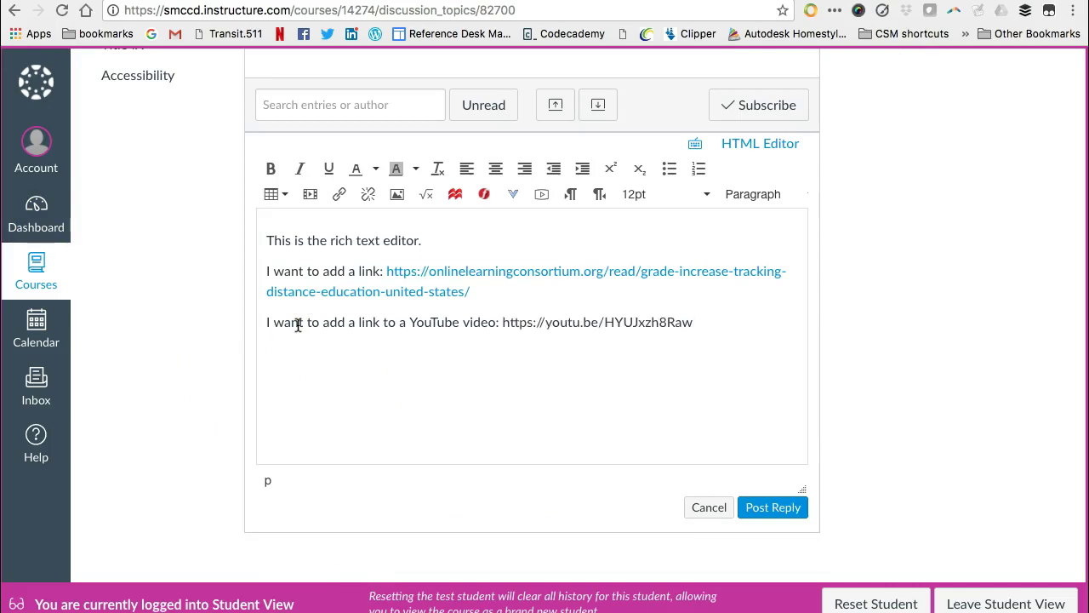
{"action": "left_click", "coordinate": [314, 397]}
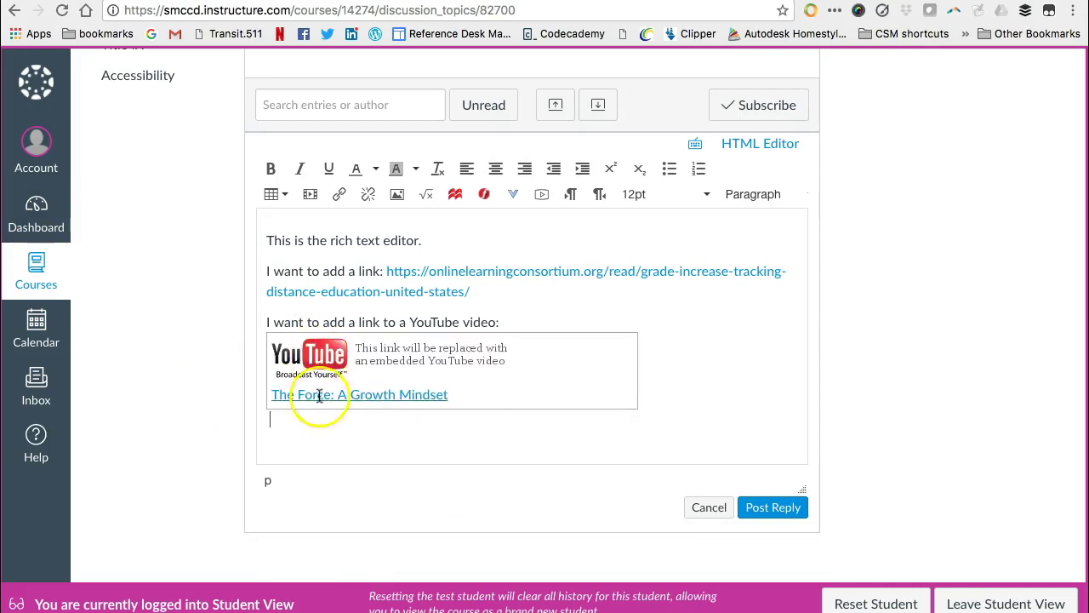
{"action": "left_click", "coordinate": [776, 510]}
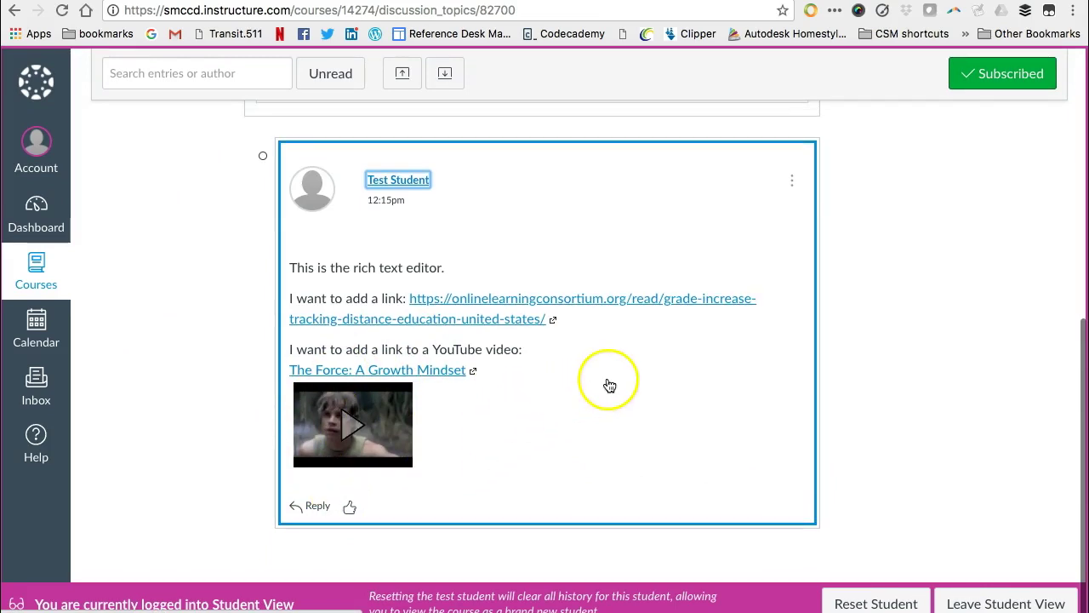
- Edit the reply, appending "Instead you have the option of adding a link to a website, or video content by selecting text, and adding the link that way."
{"action": "left_click", "coordinate": [792, 182]}
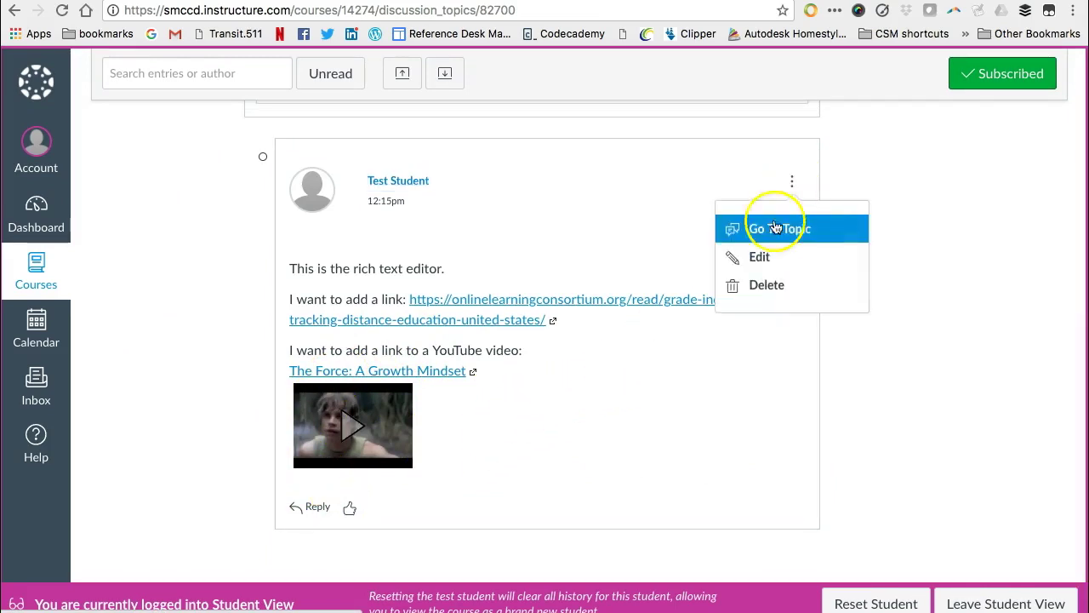
{"action": "left_click", "coordinate": [763, 259]}
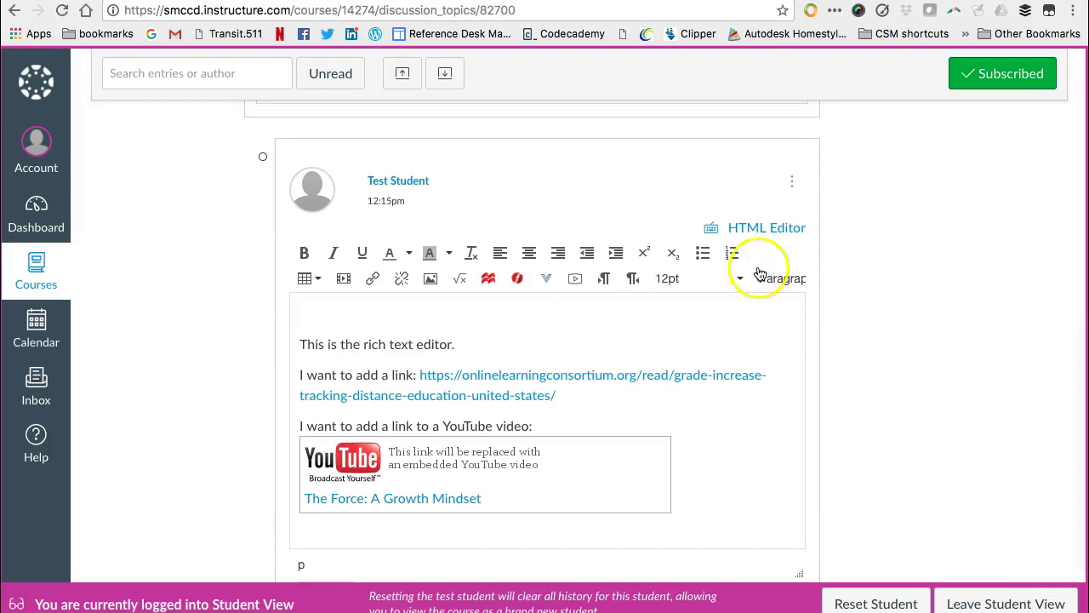
{"action": "scroll", "coordinate": [733, 442], "scroll_direction": "down", "scroll_amount": 1}
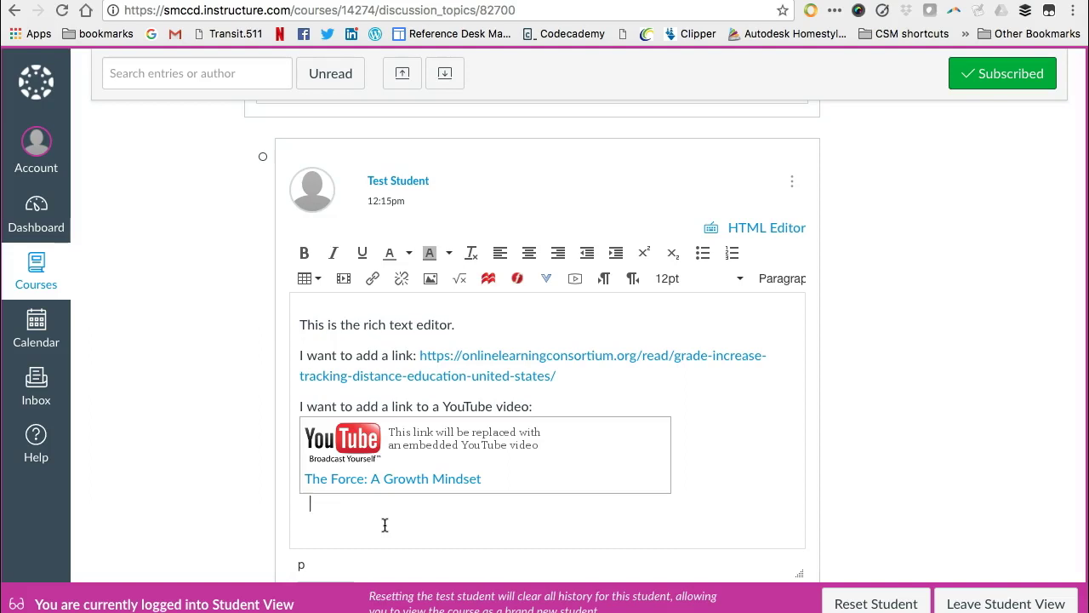
{"action": "scroll", "coordinate": [385, 524], "scroll_direction": "down", "scroll_amount": 2}
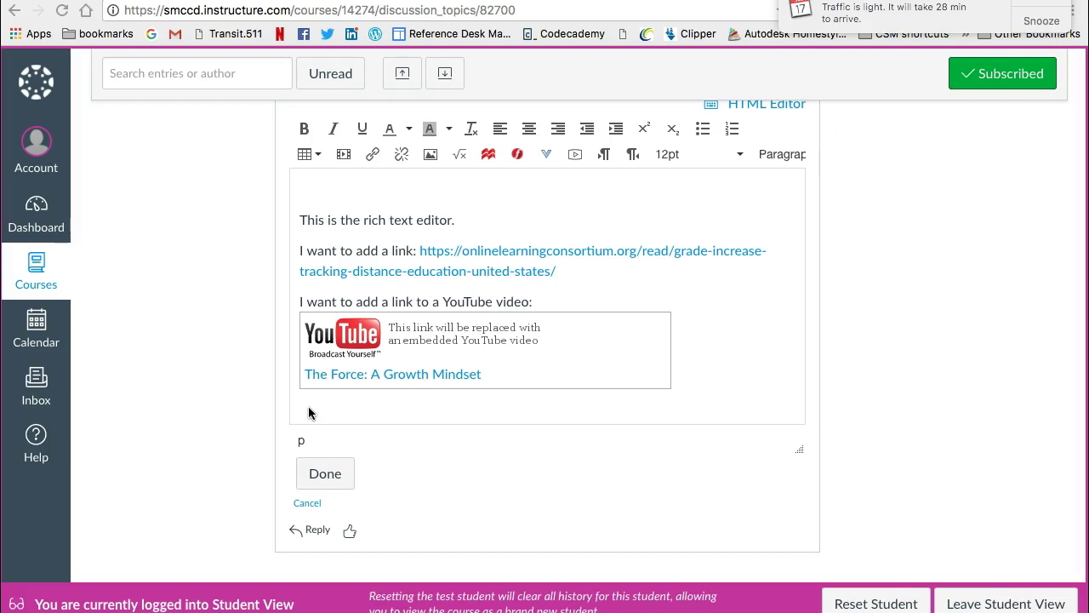
{"action": "type", "text": "Instead you have the option of adding a link to a website, or video content by selecting text, and adding the link that way."}
{"action": "left_click", "coordinate": [306, 384]}
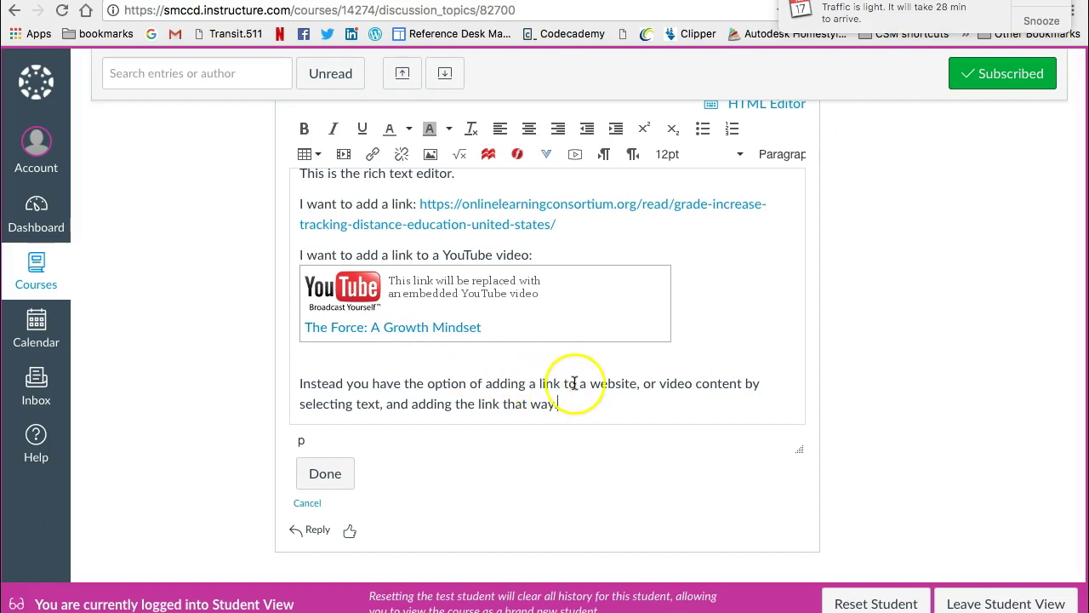
- Link the word "website" in the last paragraph to the copied address of the Online Learning Consortium's Grade Increase page
{"action": "left_click_drag", "start_coordinate": [590, 383], "coordinate": [634, 383]}
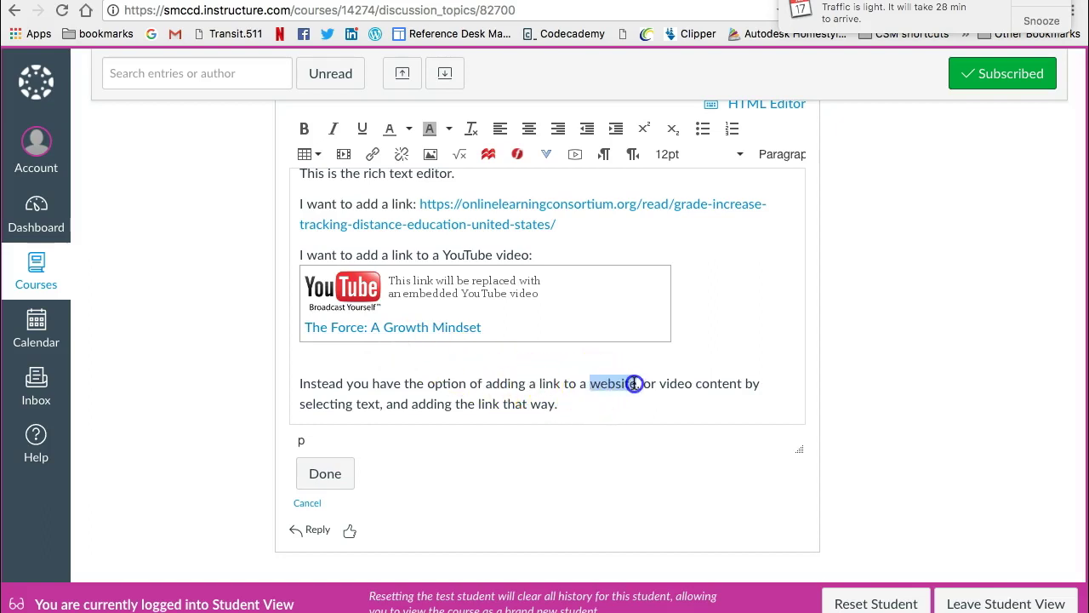
{"action": "left_click", "coordinate": [372, 155]}
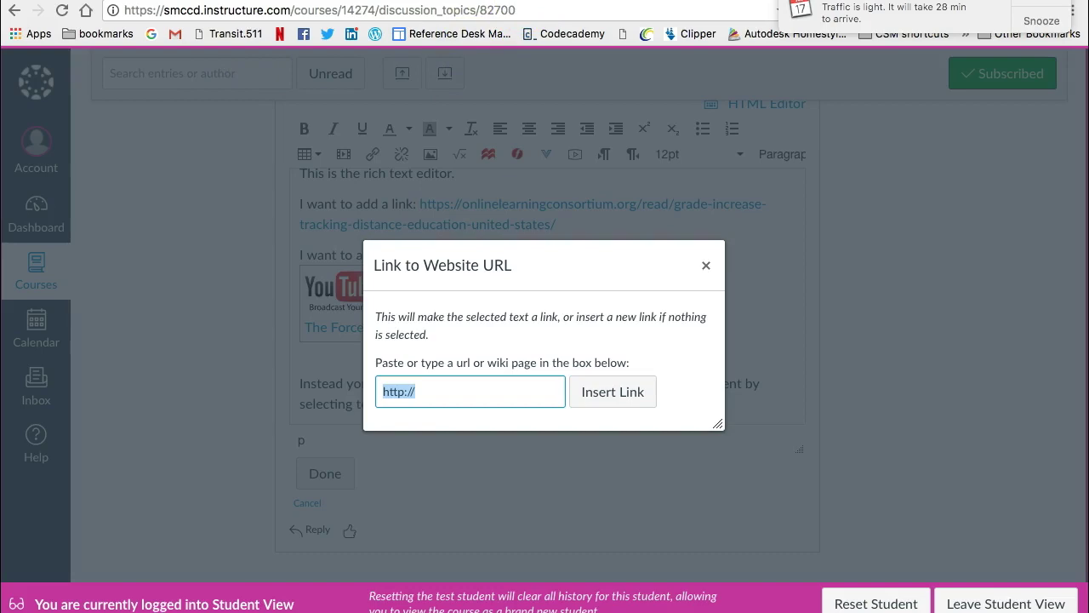
{"action": "key", "text": "ctrl+Tab"}
{"action": "key", "text": "super+l"}
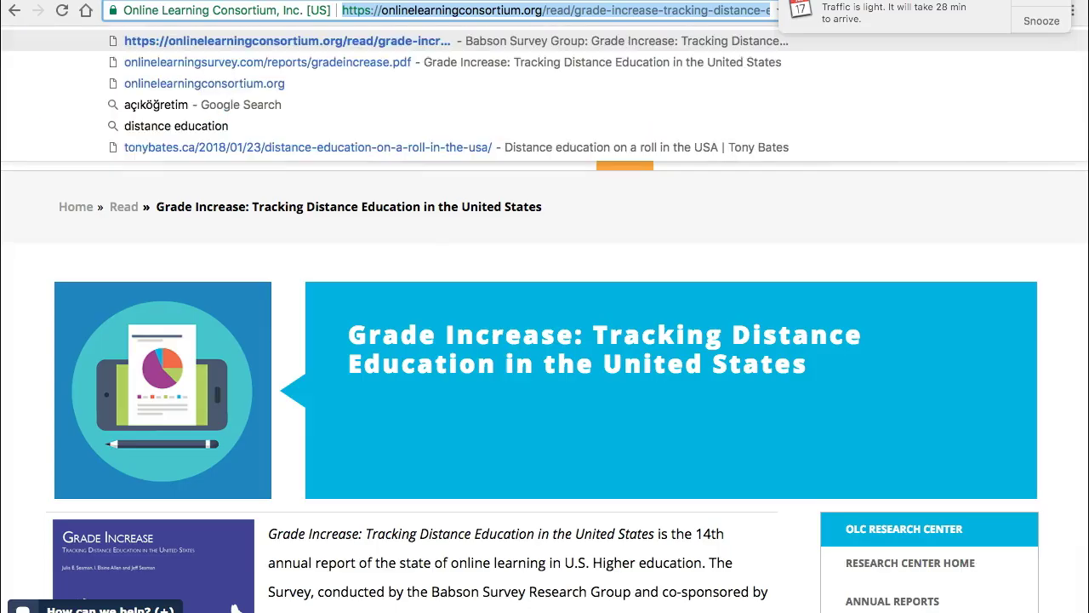
{"action": "triple_click", "coordinate": [403, 9]}
{"action": "key", "text": "ctrl+Tab"}
{"action": "left_click", "coordinate": [434, 378]}
{"action": "triple_click", "coordinate": [421, 391]}
{"action": "key", "text": "ctrl+v"}
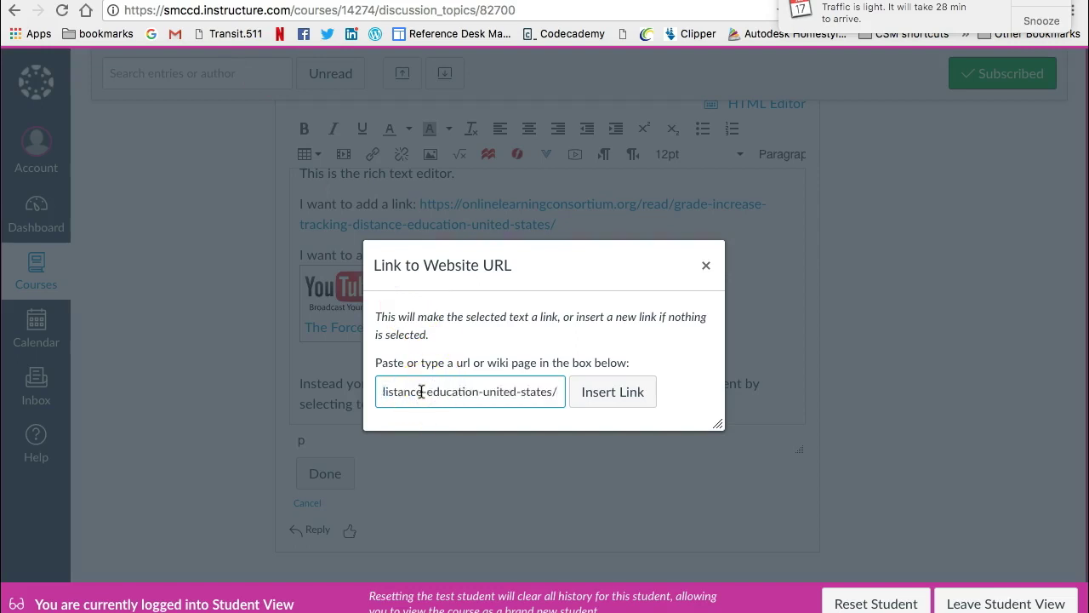
{"action": "left_click", "coordinate": [613, 397]}
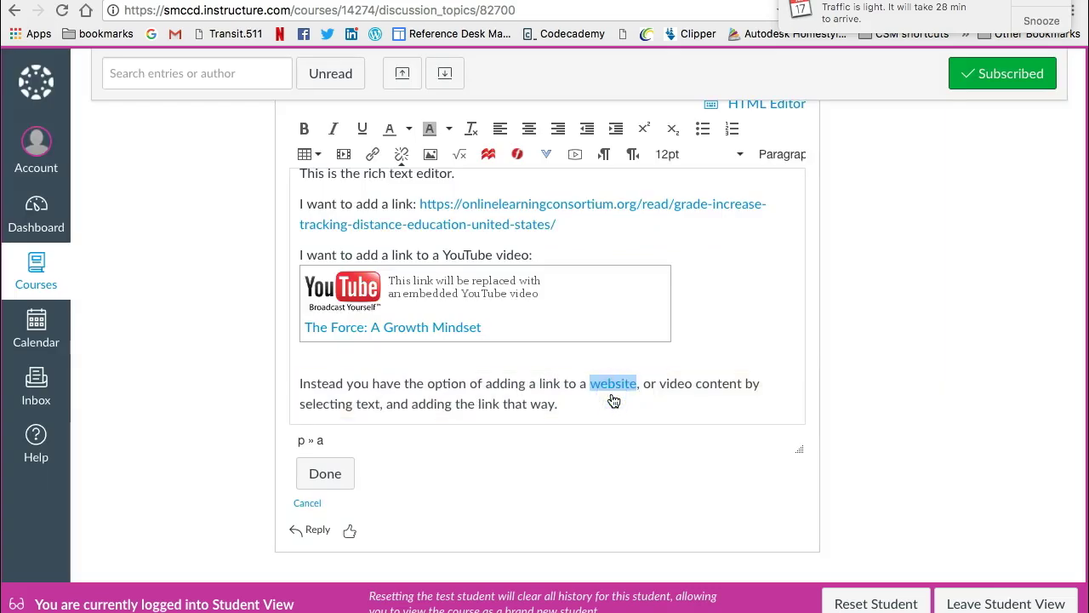
{"action": "left_click", "coordinate": [448, 405]}
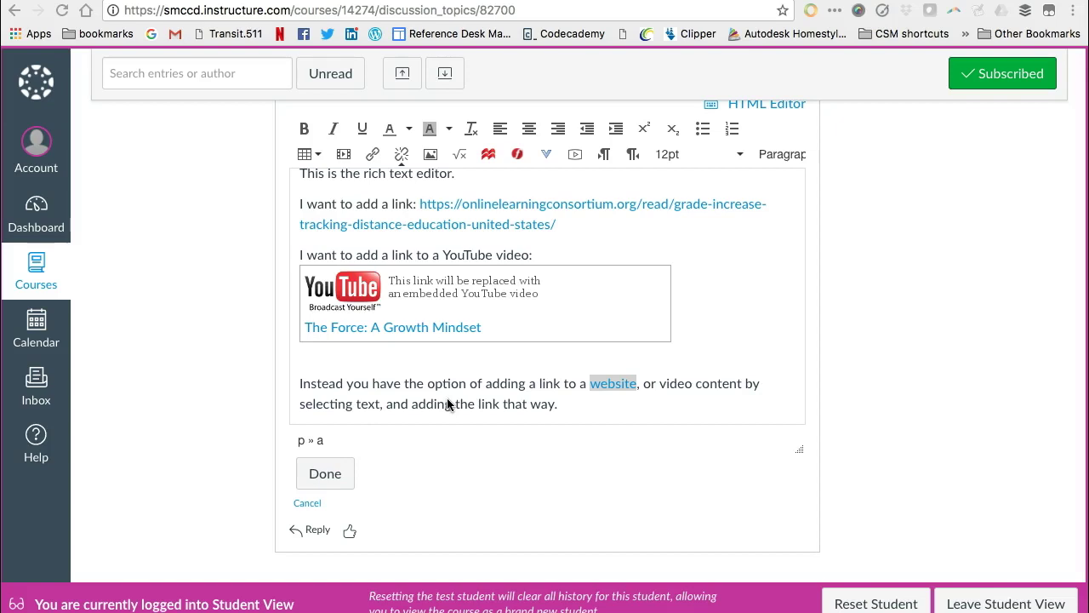
- Switch to the YouTube page of "The Force: A Growth Mindset" and copy the video's share link
{"action": "key", "text": "ctrl+Tab"}
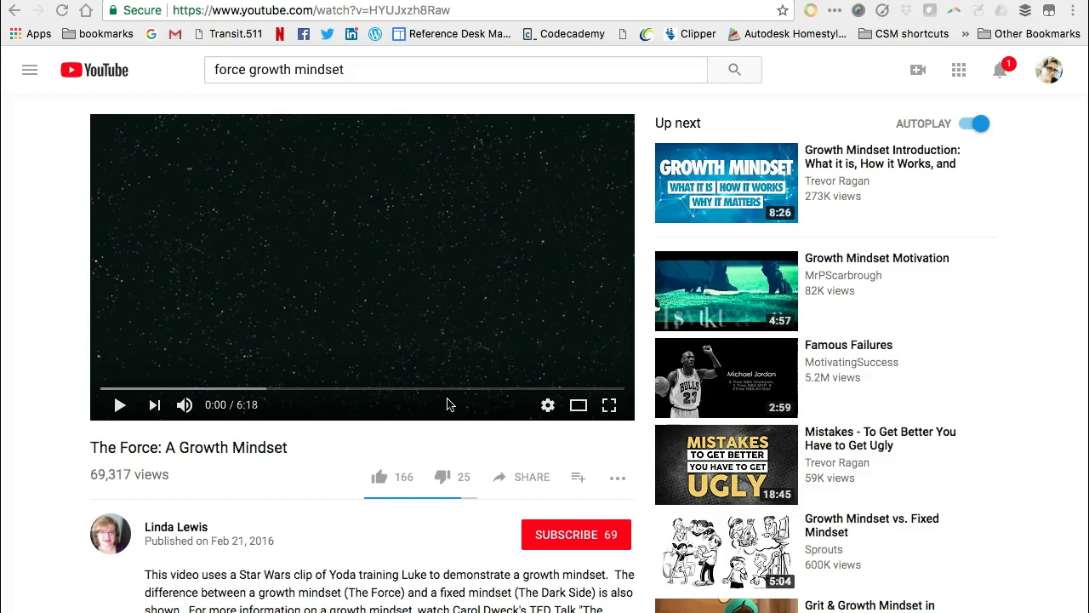
{"action": "left_click", "coordinate": [515, 476]}
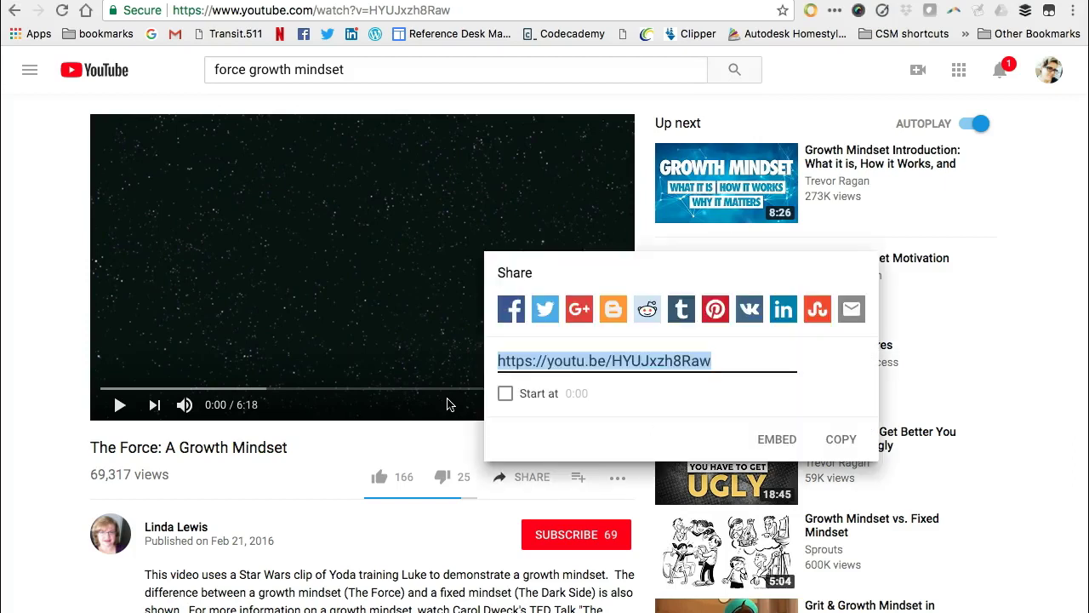
{"action": "right_click", "coordinate": [555, 361]}
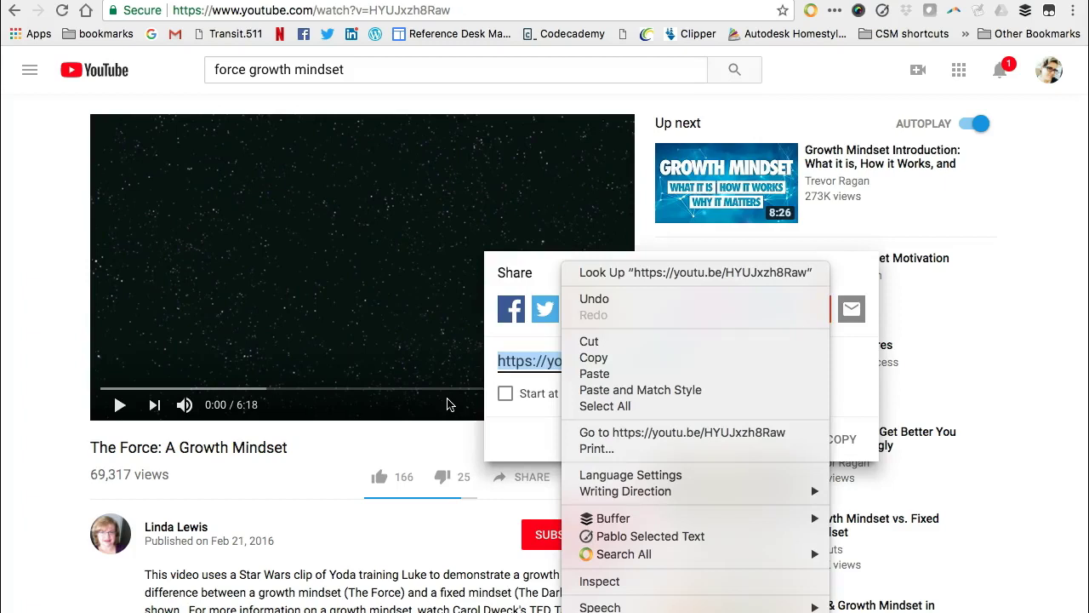
{"action": "left_click", "coordinate": [596, 357]}
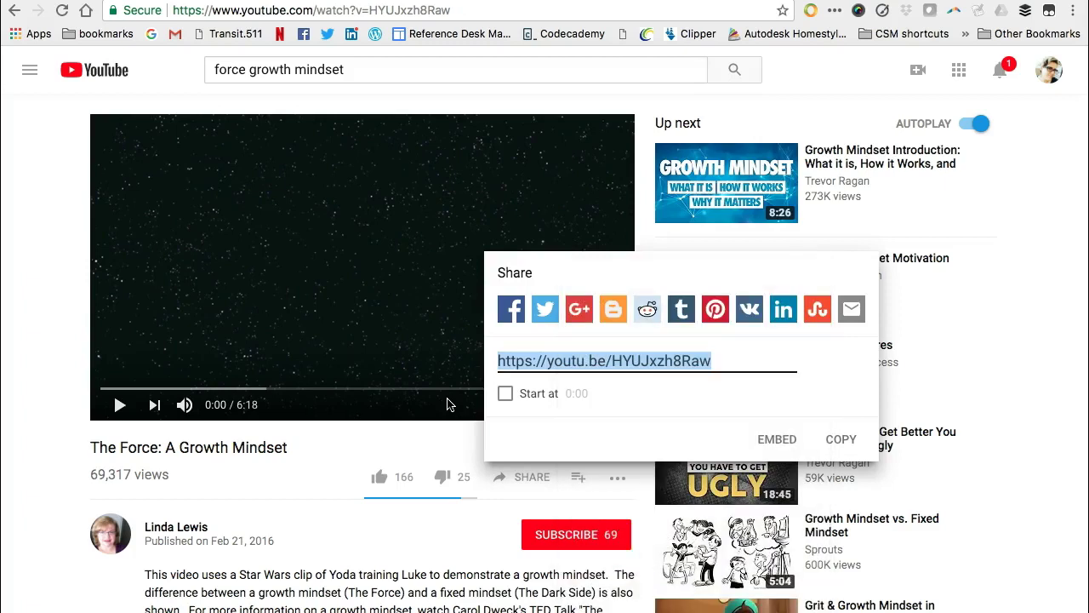
{"action": "key", "text": "ctrl+Tab"}
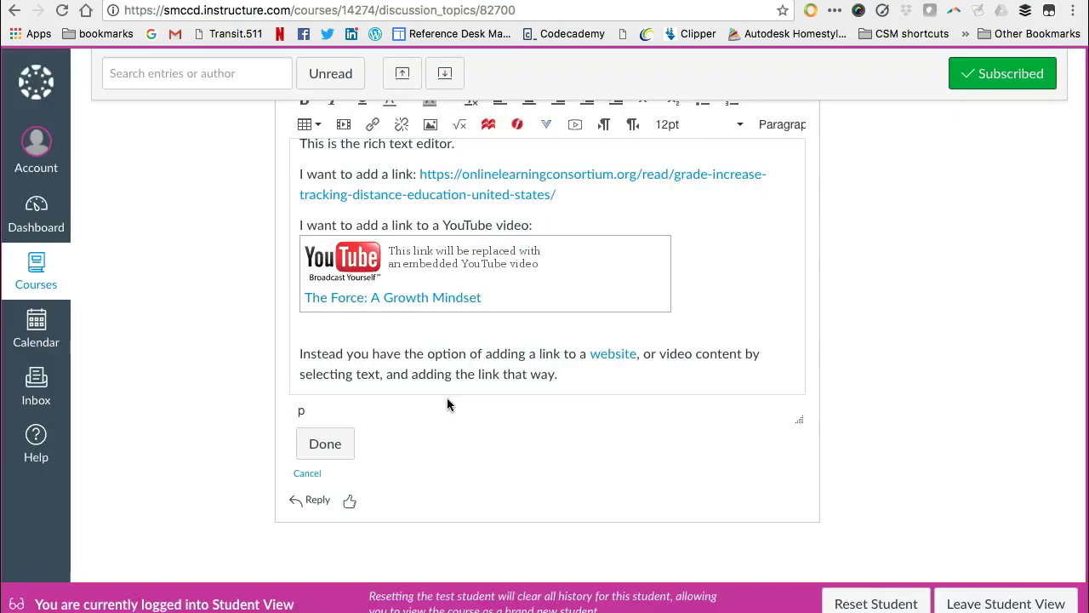
{"action": "left_click", "coordinate": [663, 357]}
{"action": "left_click_drag", "start_coordinate": [663, 358], "coordinate": [694, 355]}
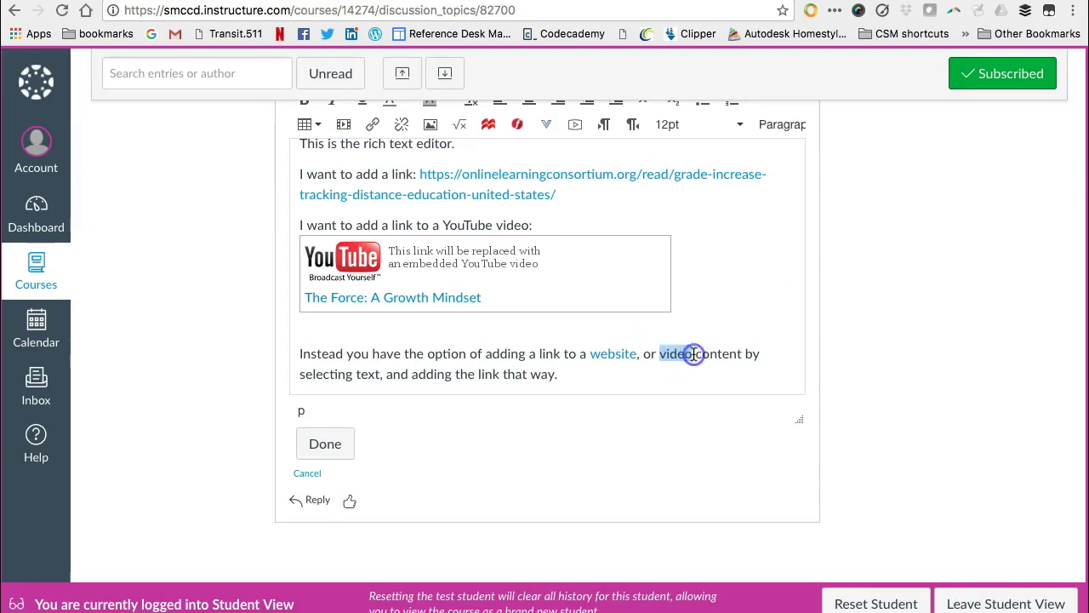
{"action": "left_click", "coordinate": [372, 124]}
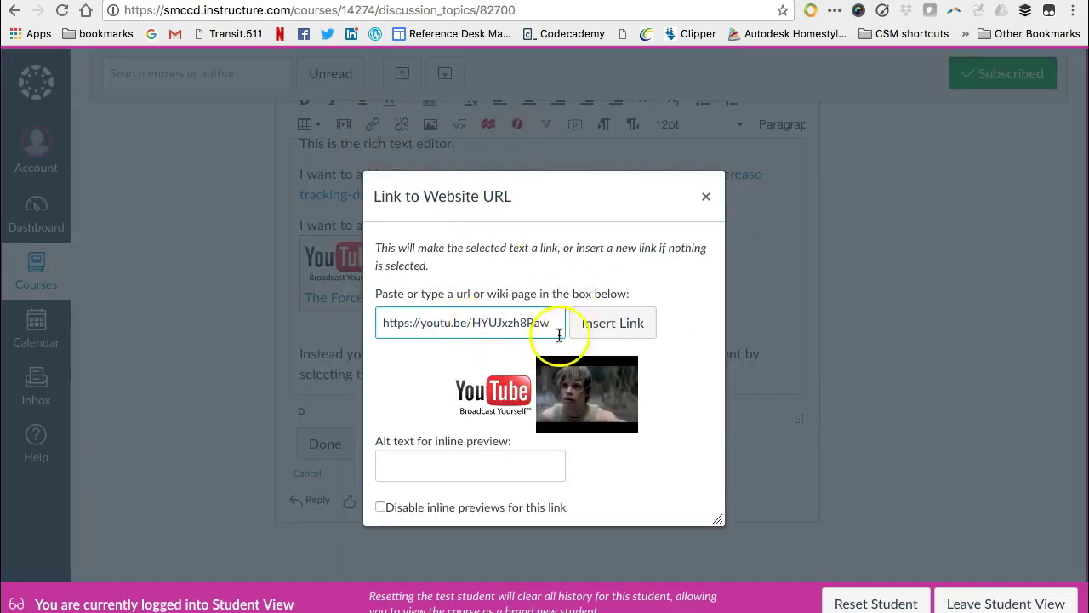
{"action": "left_click", "coordinate": [380, 508]}
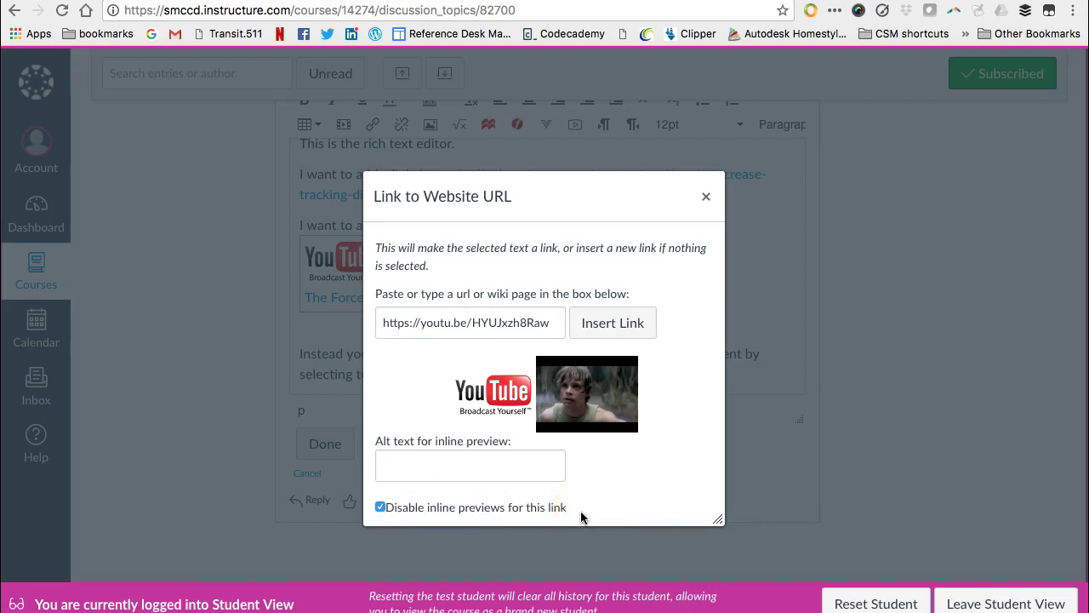
{"action": "left_click", "coordinate": [614, 329]}
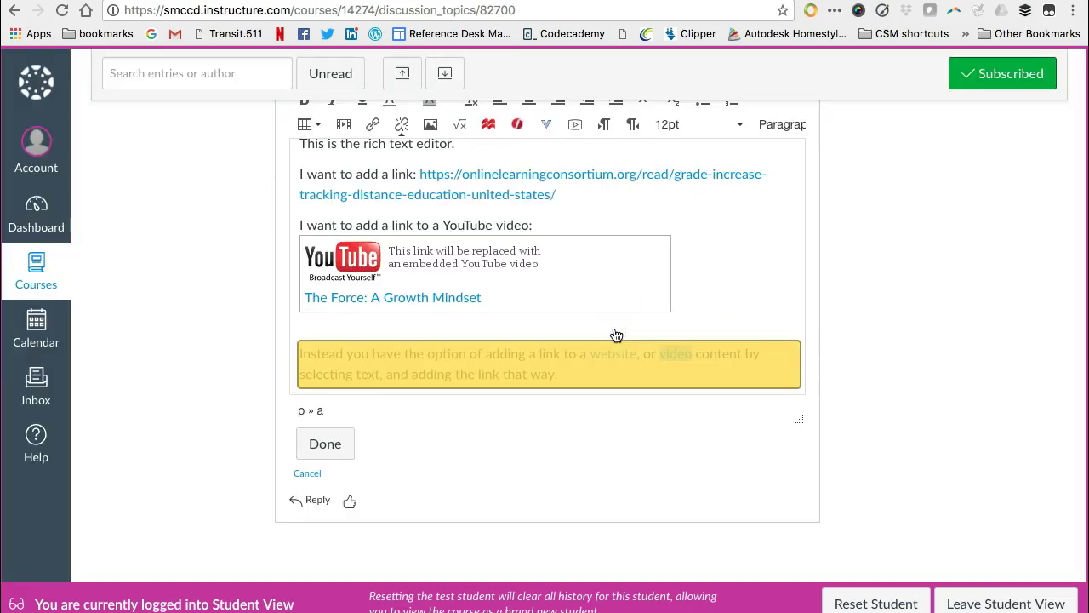
{"action": "left_click", "coordinate": [719, 357]}
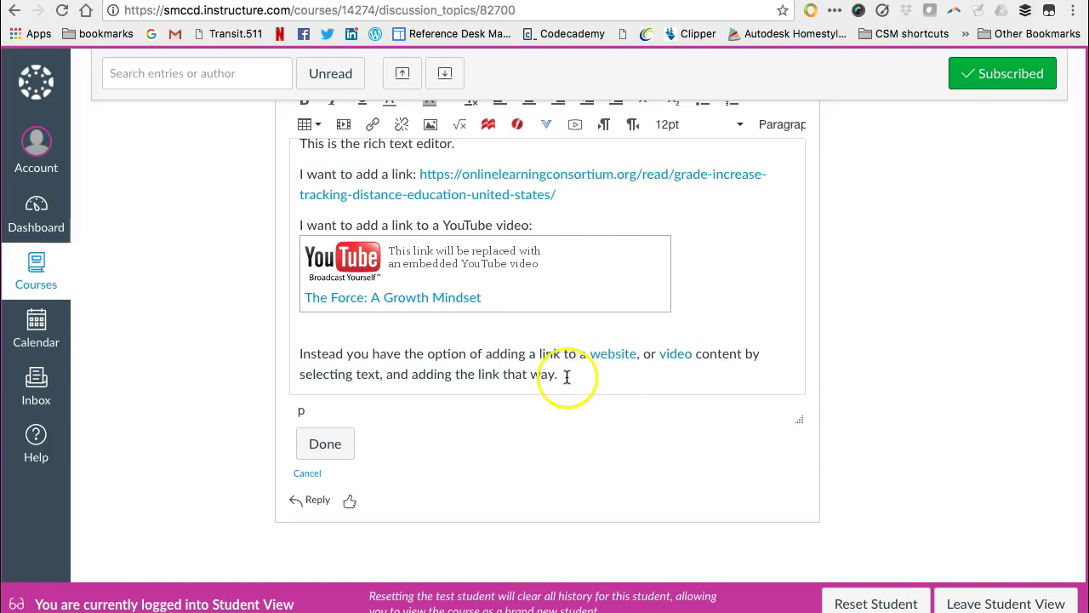
{"action": "key", "text": "ctrl+v"}
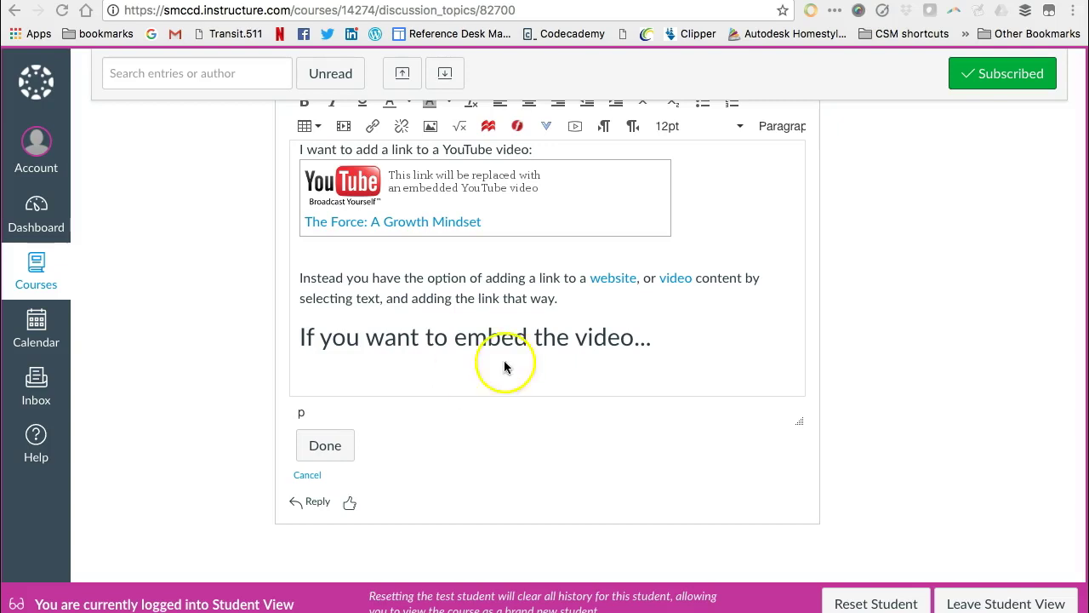
{"action": "left_click", "coordinate": [672, 347]}
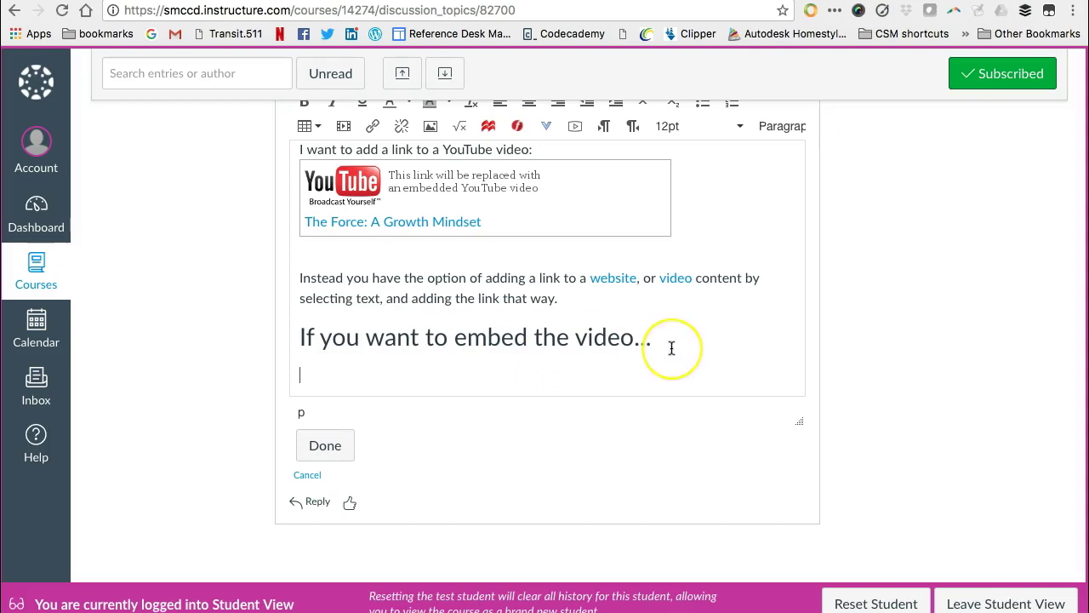
{"action": "key", "text": "super+v"}
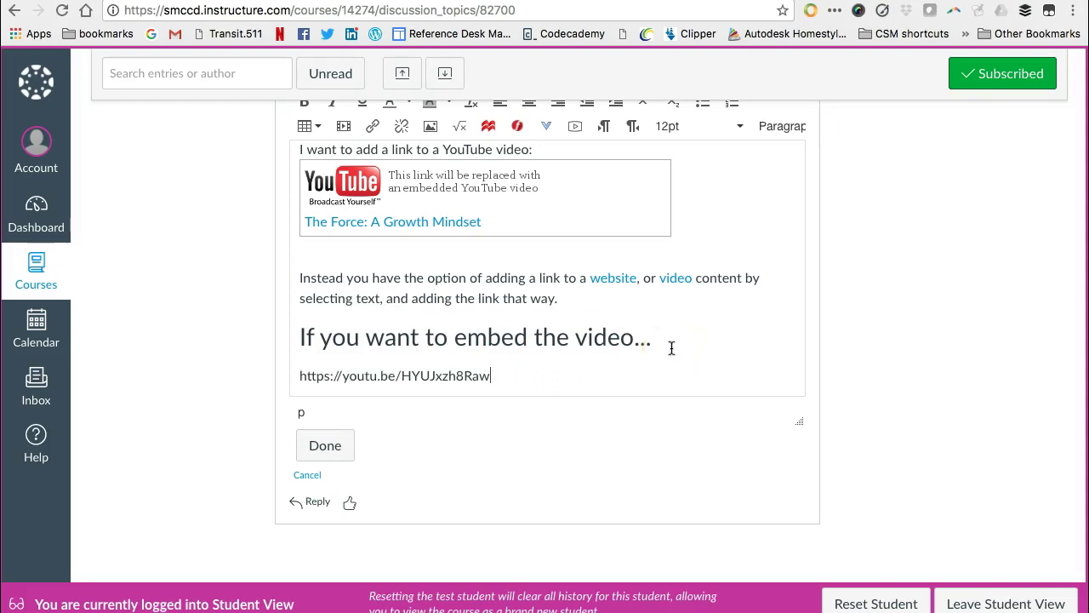
{"action": "key", "text": "Return"}
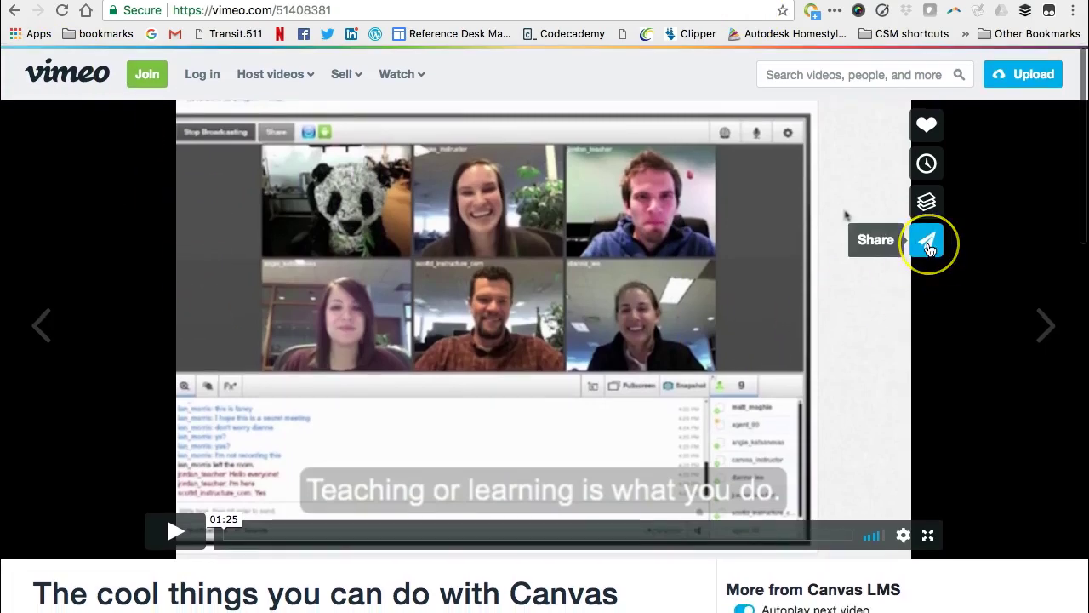
{"action": "left_click", "coordinate": [929, 245]}
{"action": "left_click", "coordinate": [479, 298]}
{"action": "key", "text": "super+c"}
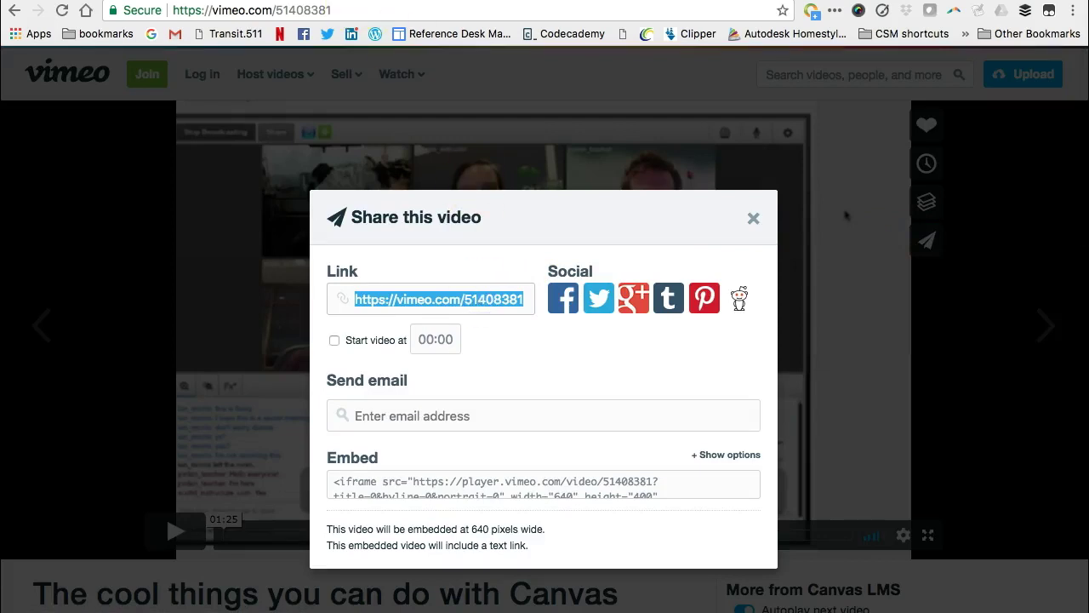
{"action": "key", "text": "ctrl+Tab"}
{"action": "left_click", "coordinate": [396, 391]}
{"action": "key", "text": "super+v"}
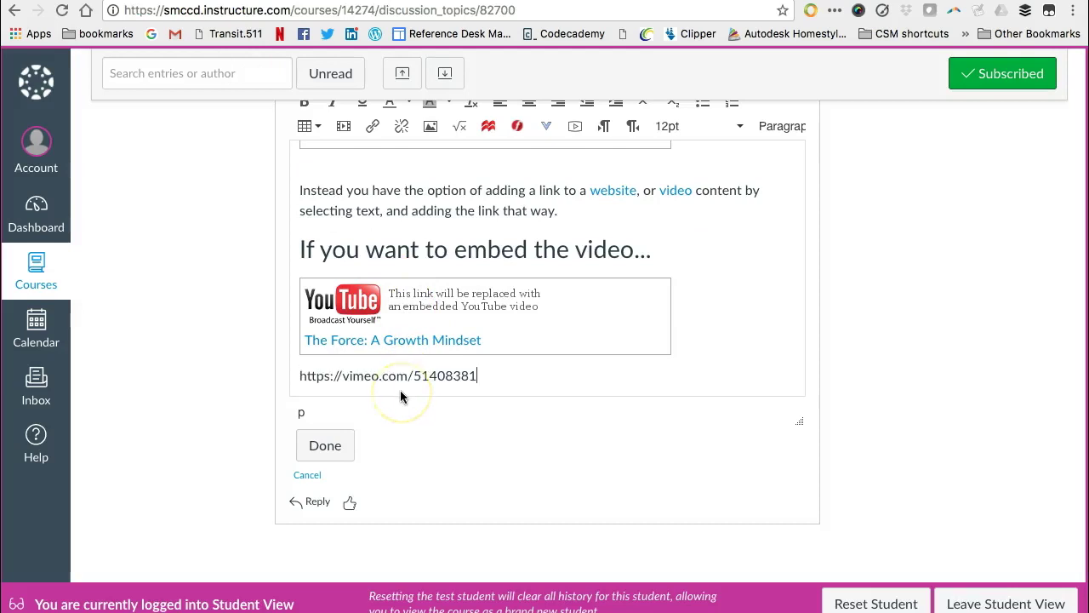
{"action": "key", "text": "Return"}
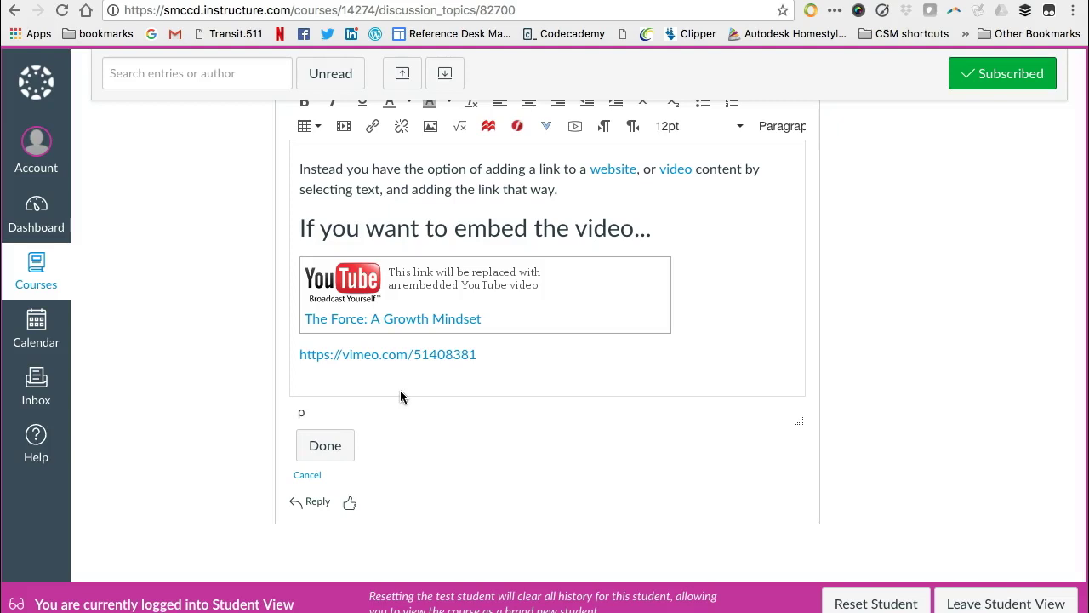
{"action": "scroll", "coordinate": [400, 389], "scroll_direction": "up", "scroll_amount": 2}
{"action": "scroll", "coordinate": [400, 390], "scroll_direction": "down", "scroll_amount": 3}
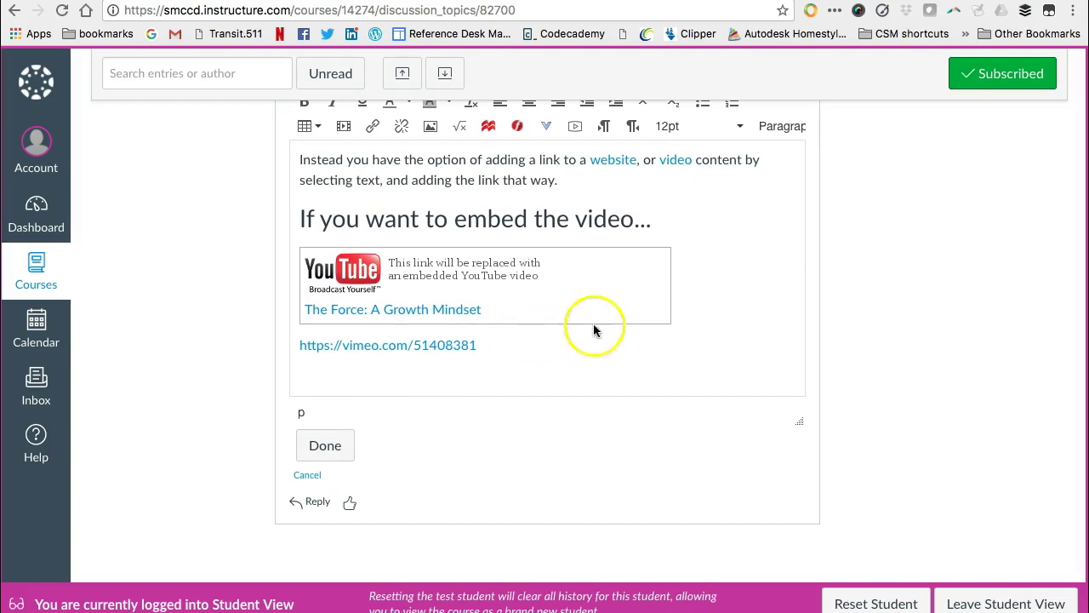
- Copy the embed code of the Vimeo video "The cool things you can do with Canvas" and insert it as embedded media below the Vimeo link
{"action": "scroll", "coordinate": [1049, 333], "scroll_direction": "up", "scroll_amount": 2}
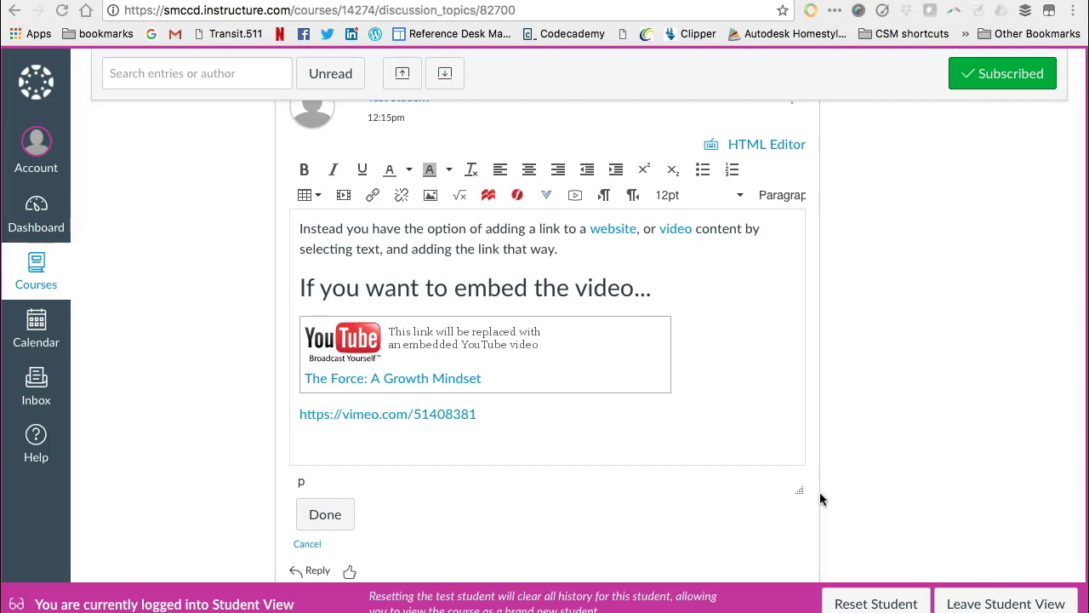
{"action": "left_click", "coordinate": [344, 196]}
{"action": "left_click", "coordinate": [345, 196]}
{"action": "left_click", "coordinate": [370, 244]}
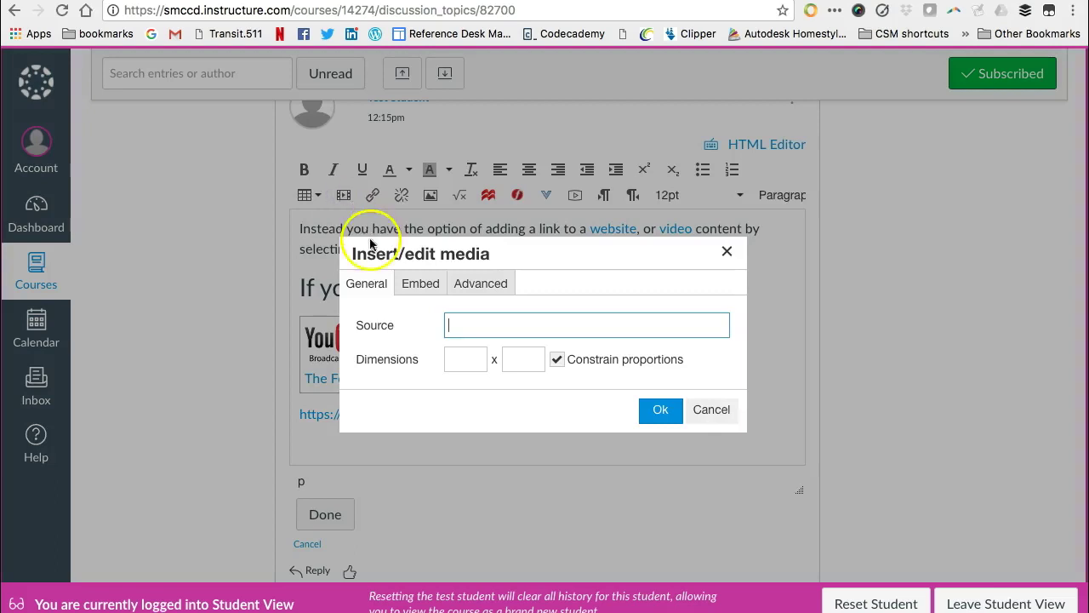
{"action": "left_click", "coordinate": [420, 285]}
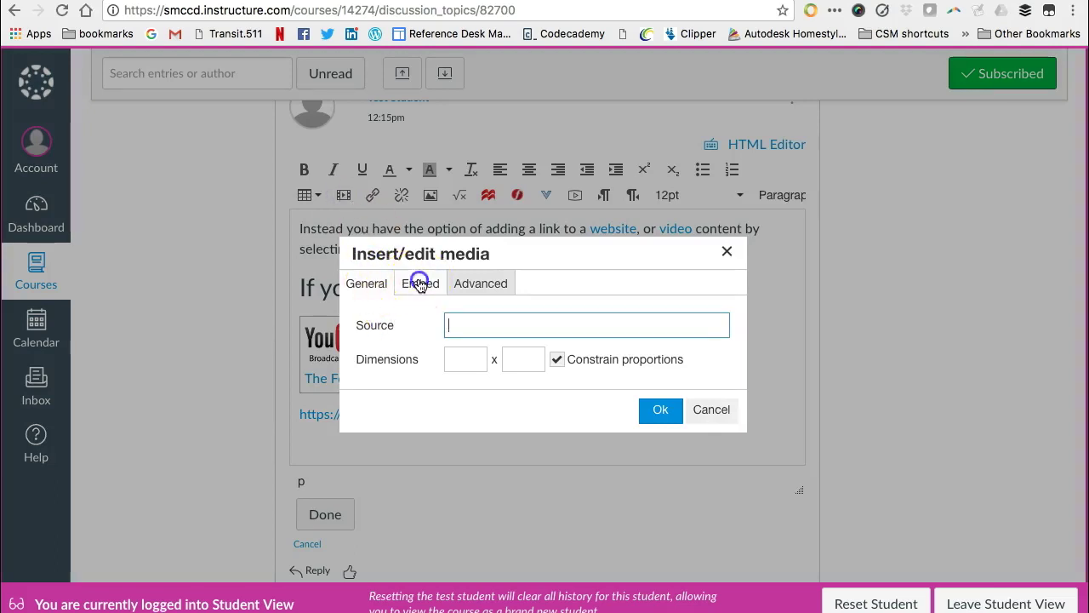
{"action": "left_click", "coordinate": [410, 339]}
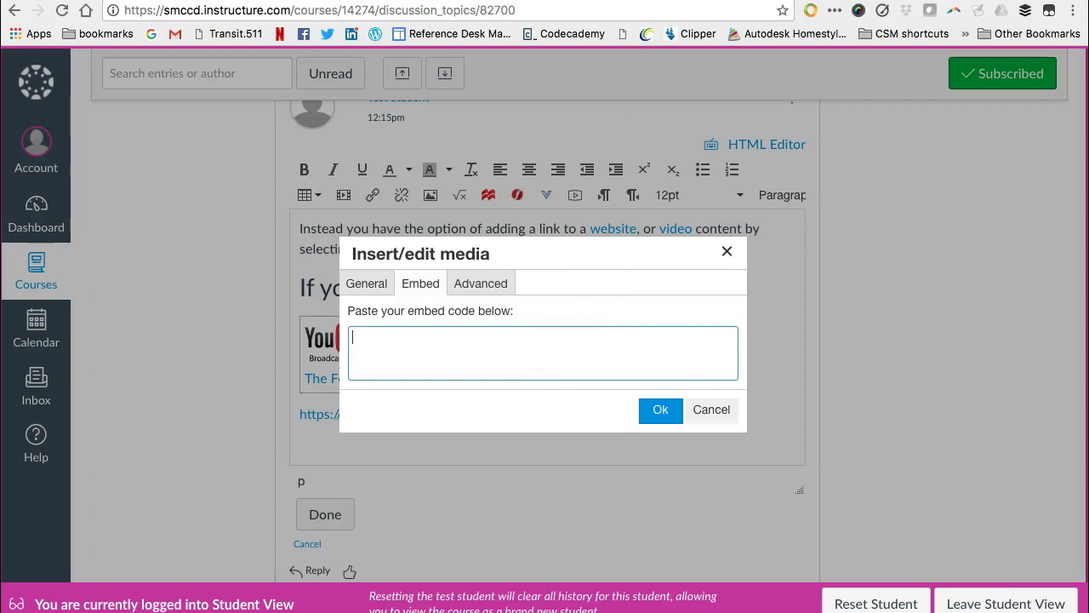
{"action": "key", "text": "ctrl+Tab"}
{"action": "left_click", "coordinate": [557, 492]}
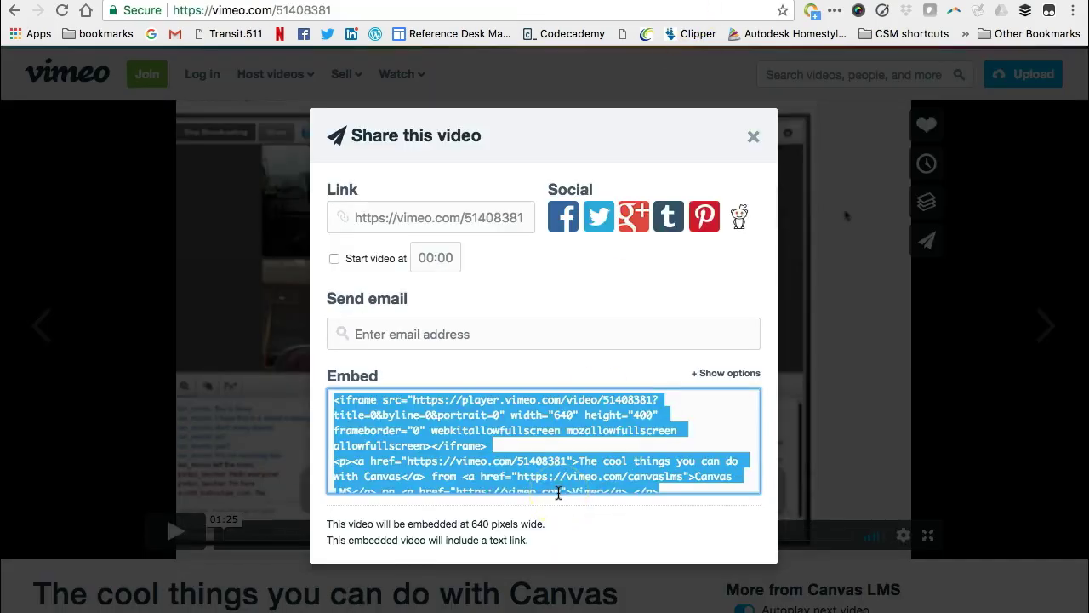
{"action": "key", "text": "ctrl+c"}
{"action": "key", "text": "ctrl+shift+Tab"}
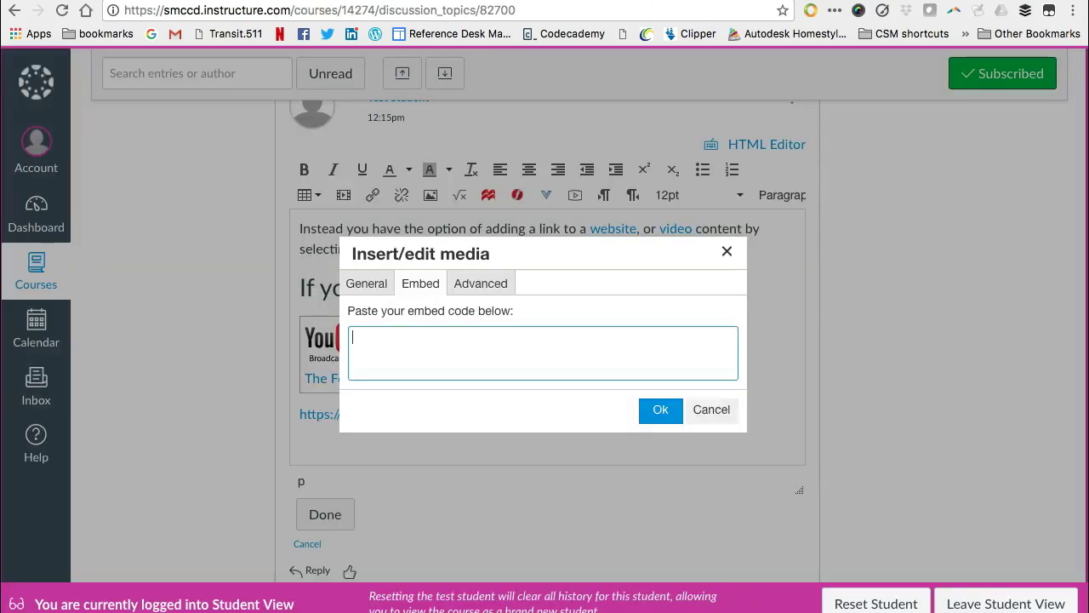
{"action": "key", "text": "ctrl+v"}
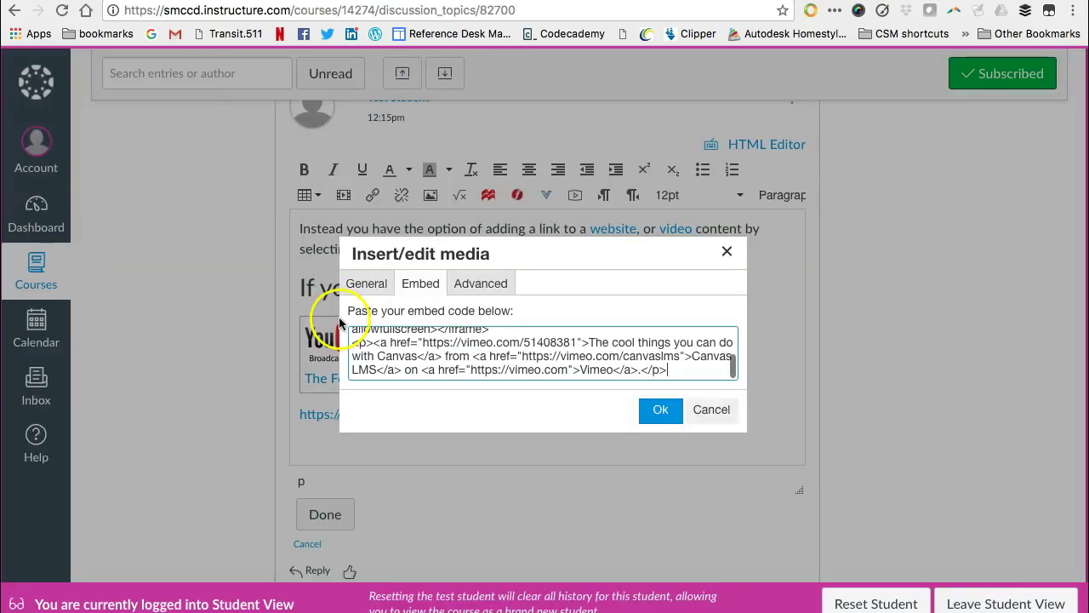
{"action": "left_click", "coordinate": [655, 412]}
- Add the heading 'Use an "app" or an "external tool"' below the embedded Vimeo video's caption, followed by an empty line
{"action": "scroll", "coordinate": [648, 417], "scroll_direction": "up", "scroll_amount": 3}
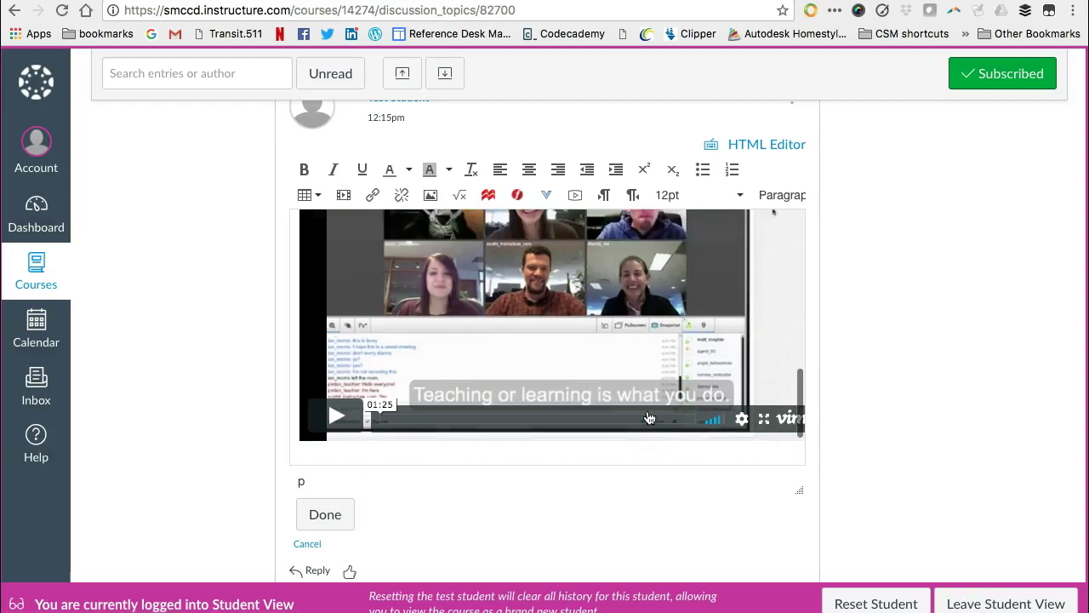
{"action": "scroll", "coordinate": [649, 417], "scroll_direction": "down", "scroll_amount": 5}
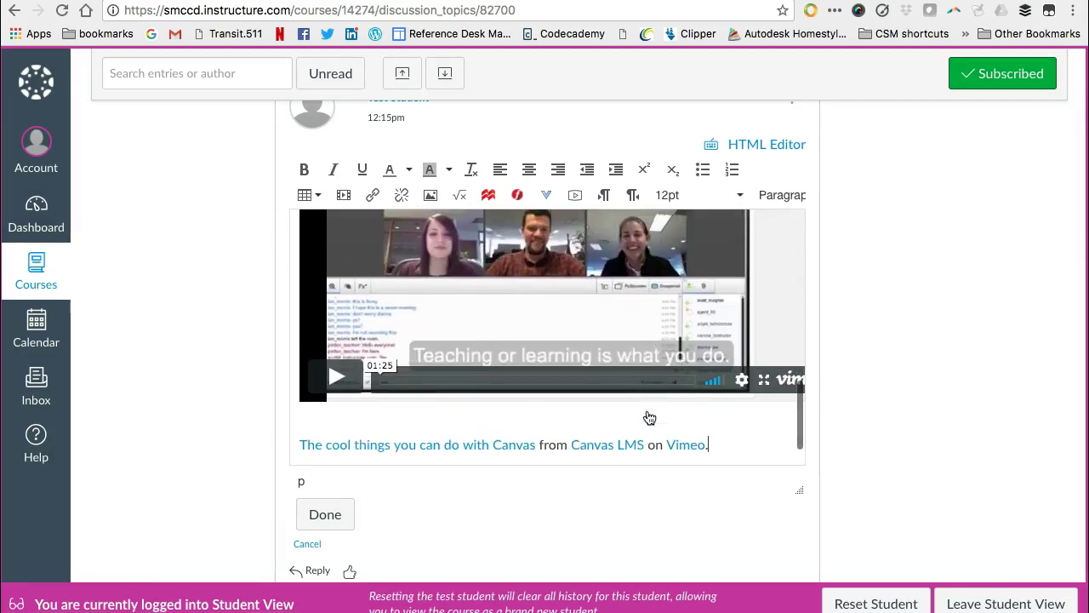
{"action": "left_click", "coordinate": [719, 430]}
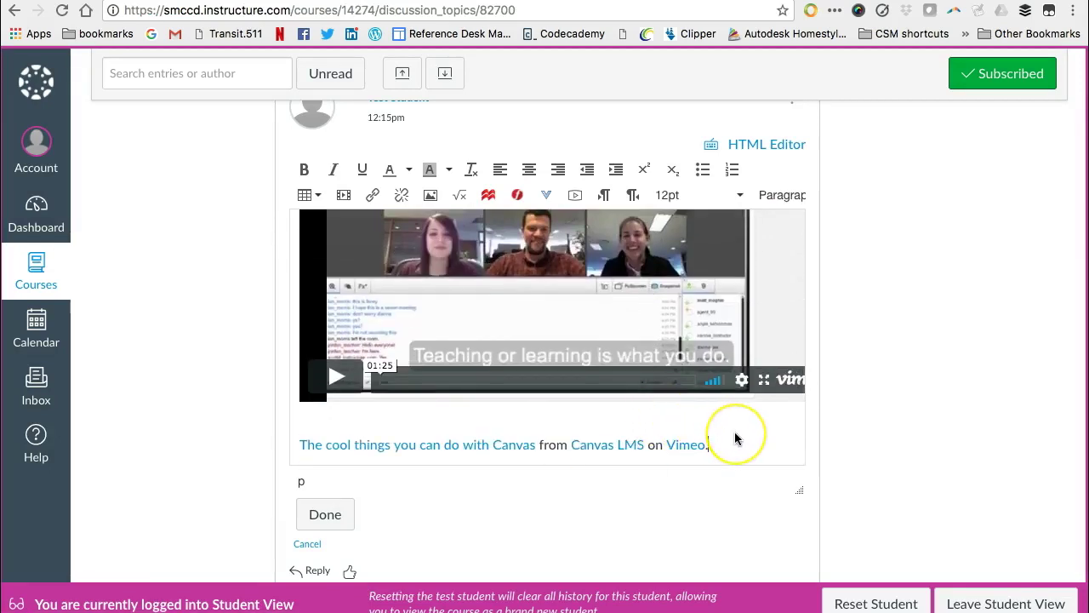
{"action": "key", "text": "Return"}
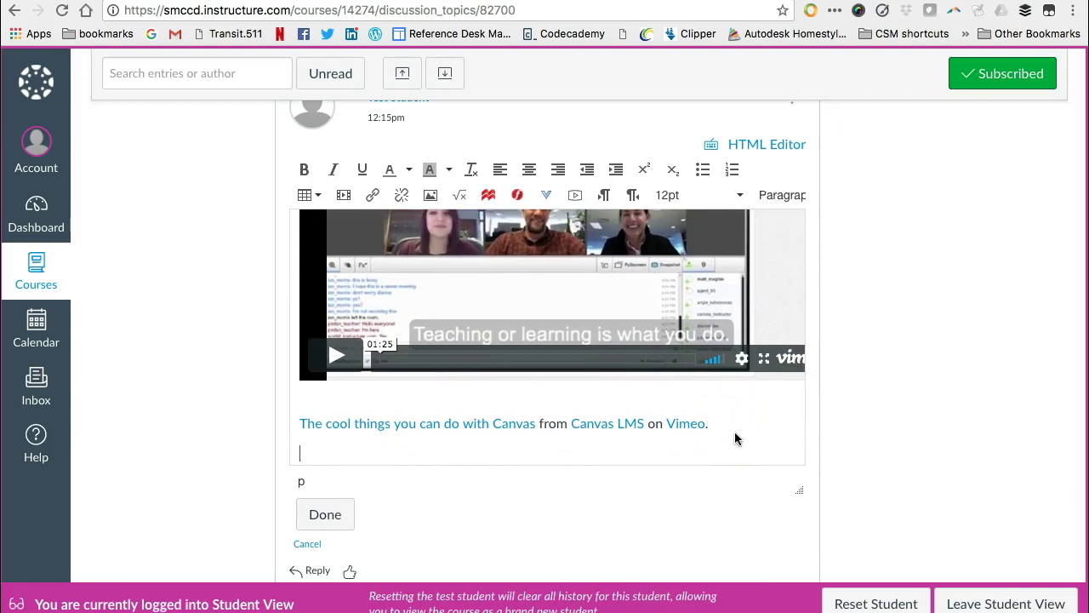
{"action": "left_click", "coordinate": [417, 475]}
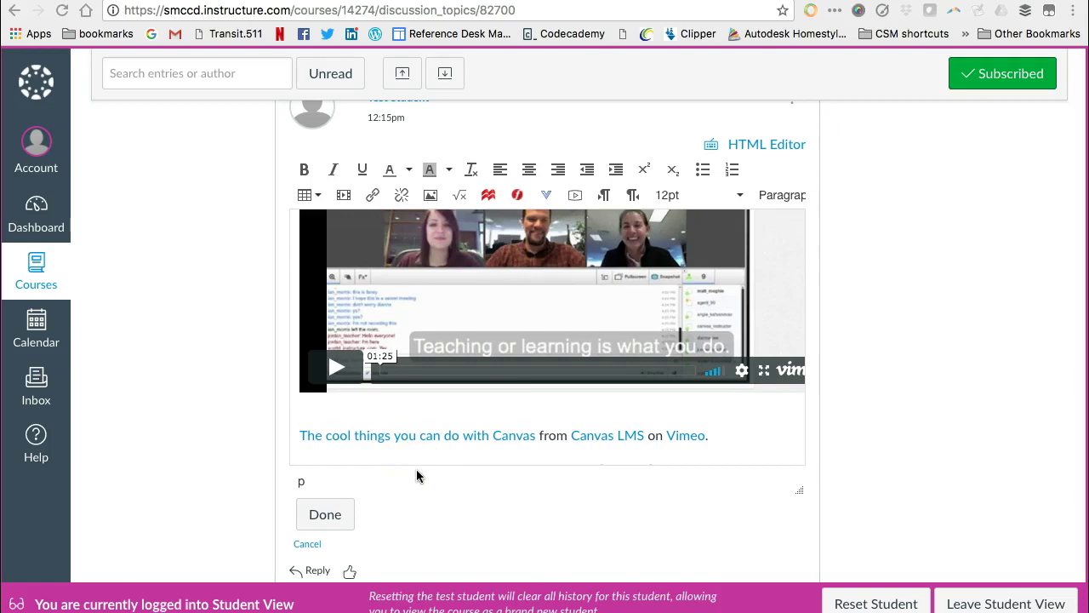
{"action": "left_click", "coordinate": [418, 448]}
{"action": "scroll", "coordinate": [419, 445], "scroll_direction": "down", "scroll_amount": 3}
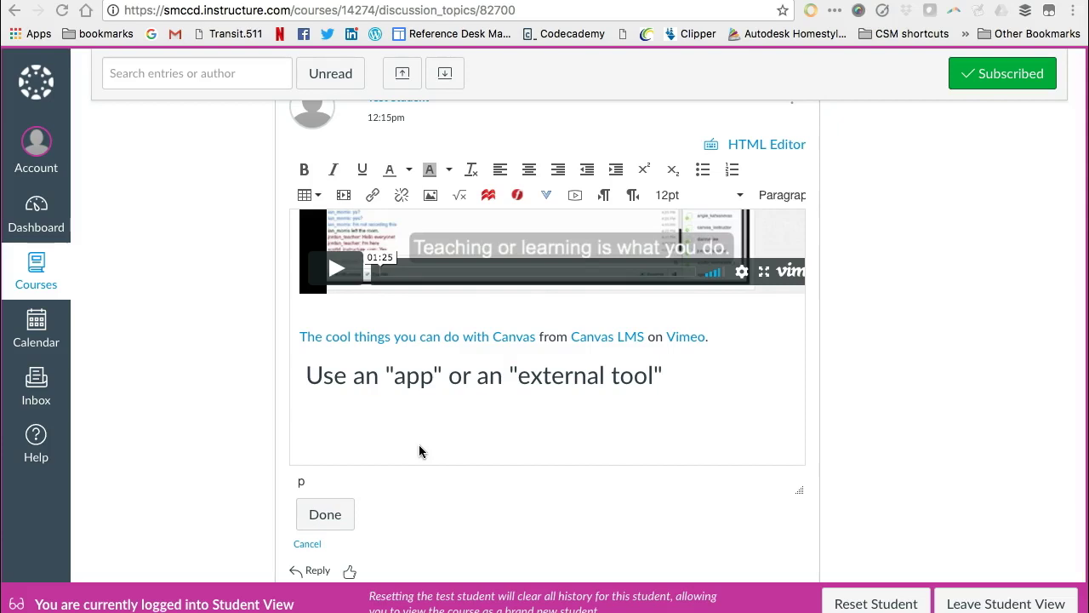
- Open the Films On Demand external tool for the reply and search it for "growth mindset"
{"action": "left_click", "coordinate": [518, 199]}
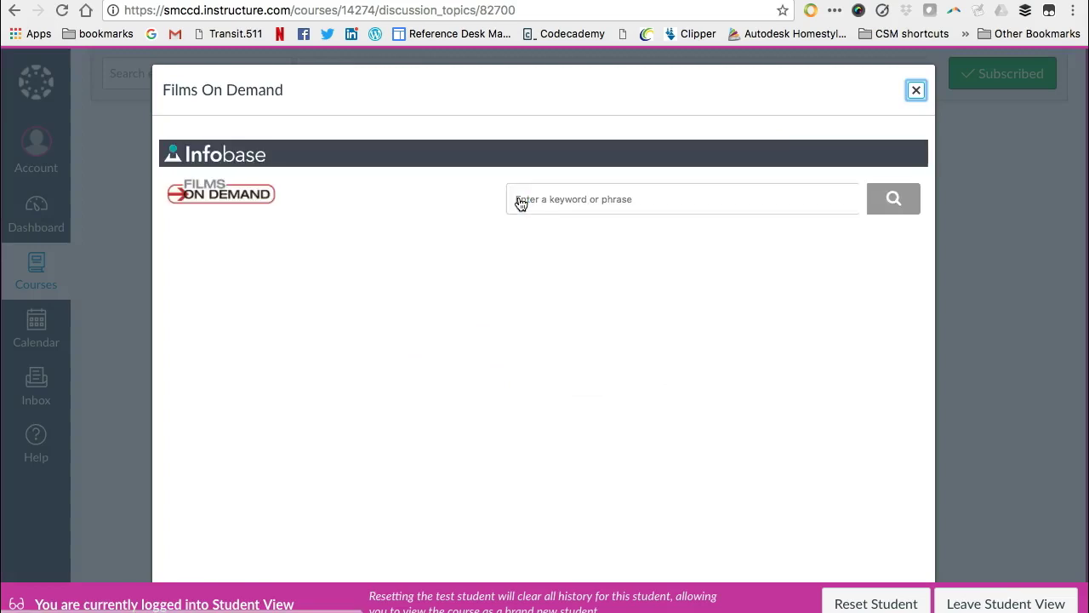
{"action": "left_click", "coordinate": [565, 200]}
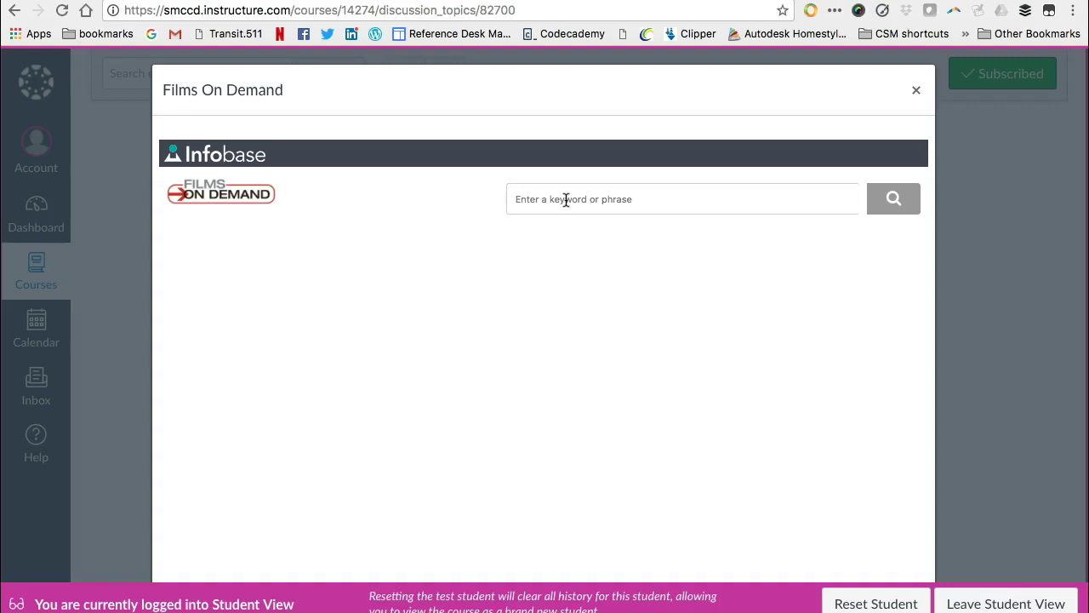
{"action": "type", "text": "growth mindset"}
{"action": "key", "text": "Return"}
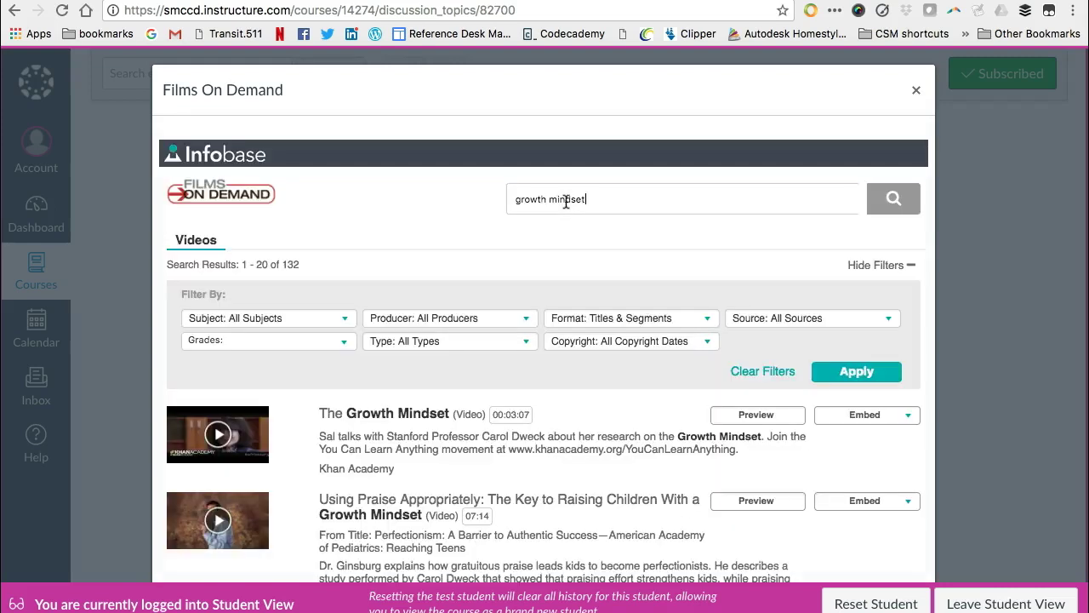
- Embed the Khan Academy video "The Growth Mindset" at large size and place the cursor below it in the reply
{"action": "left_click", "coordinate": [603, 395]}
{"action": "scroll", "coordinate": [603, 395], "scroll_direction": "down", "scroll_amount": 3}
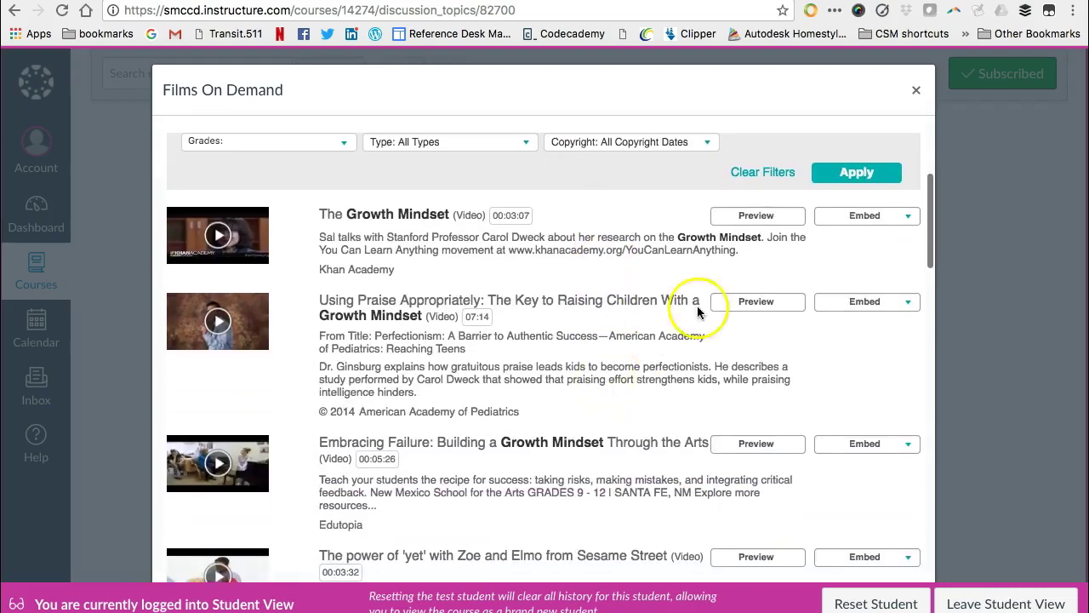
{"action": "left_click", "coordinate": [896, 224]}
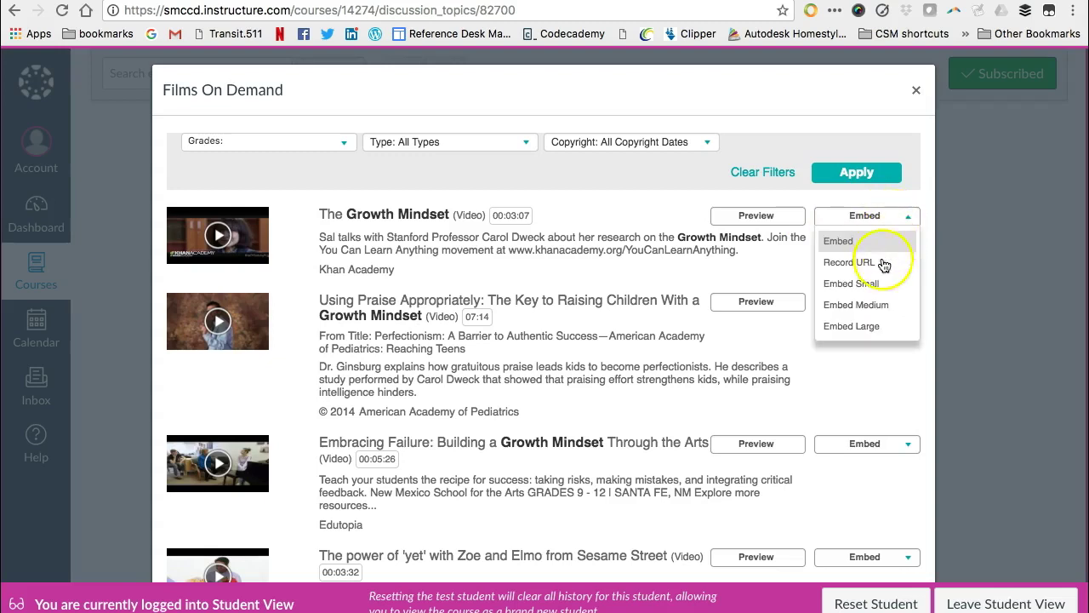
{"action": "left_click", "coordinate": [866, 326]}
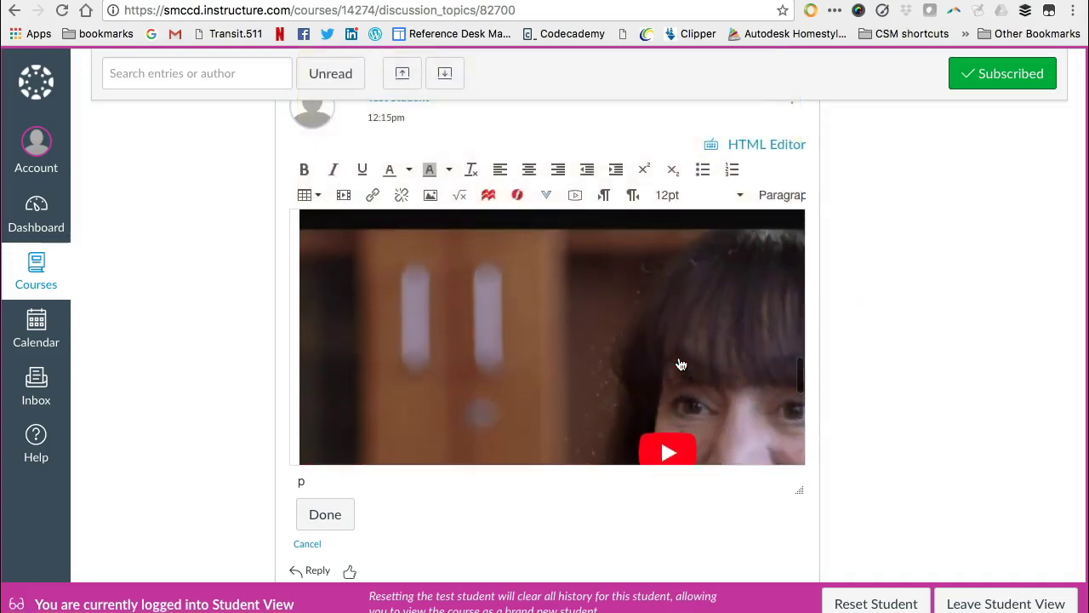
{"action": "scroll", "coordinate": [679, 364], "scroll_direction": "down", "scroll_amount": 2}
{"action": "left_click", "coordinate": [622, 371]}
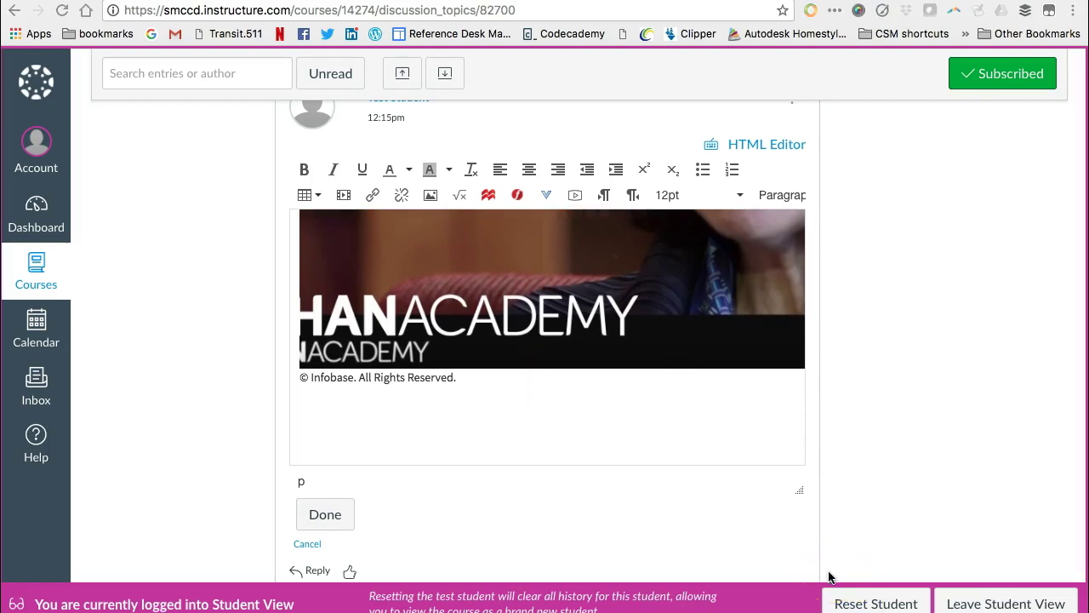
- Open the Vimeo app from the editor's list of video apps and search it for "growth mindset"
{"action": "left_click", "coordinate": [549, 195]}
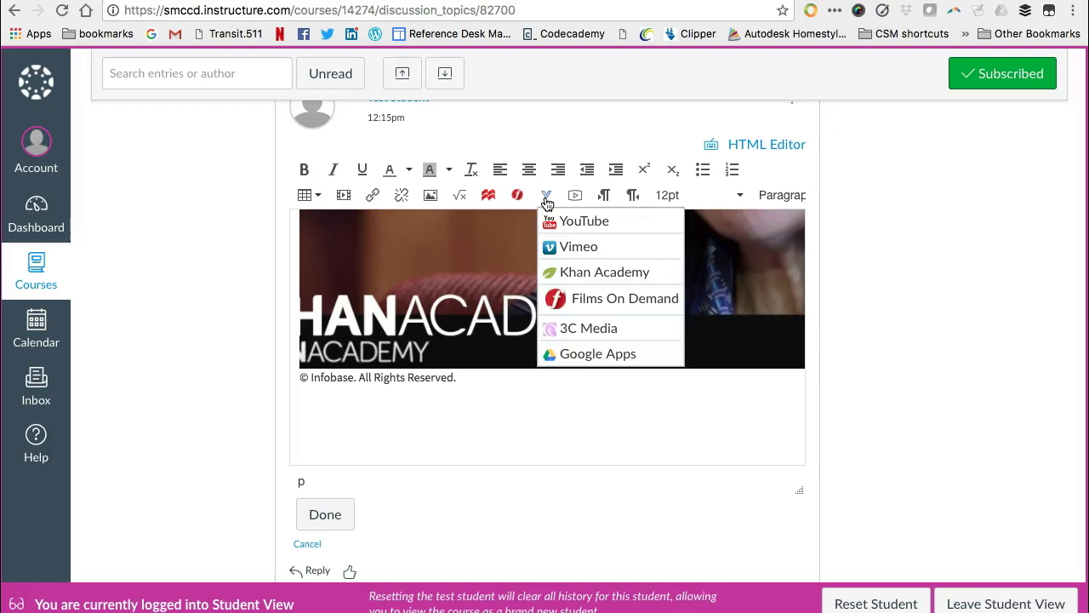
{"action": "left_click", "coordinate": [572, 248]}
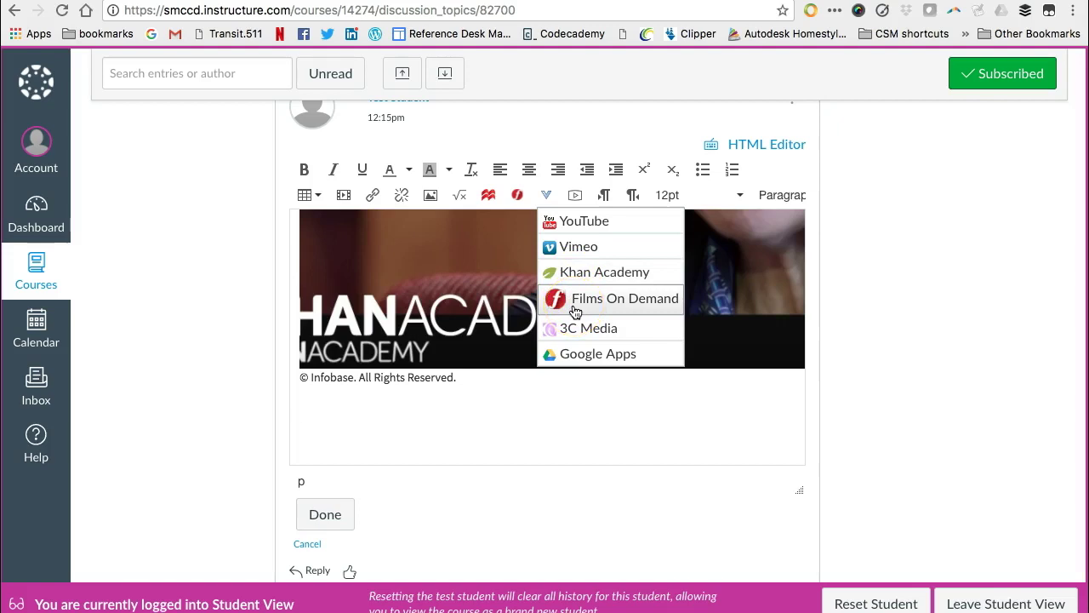
{"action": "left_click", "coordinate": [570, 226]}
{"action": "left_click", "coordinate": [576, 246]}
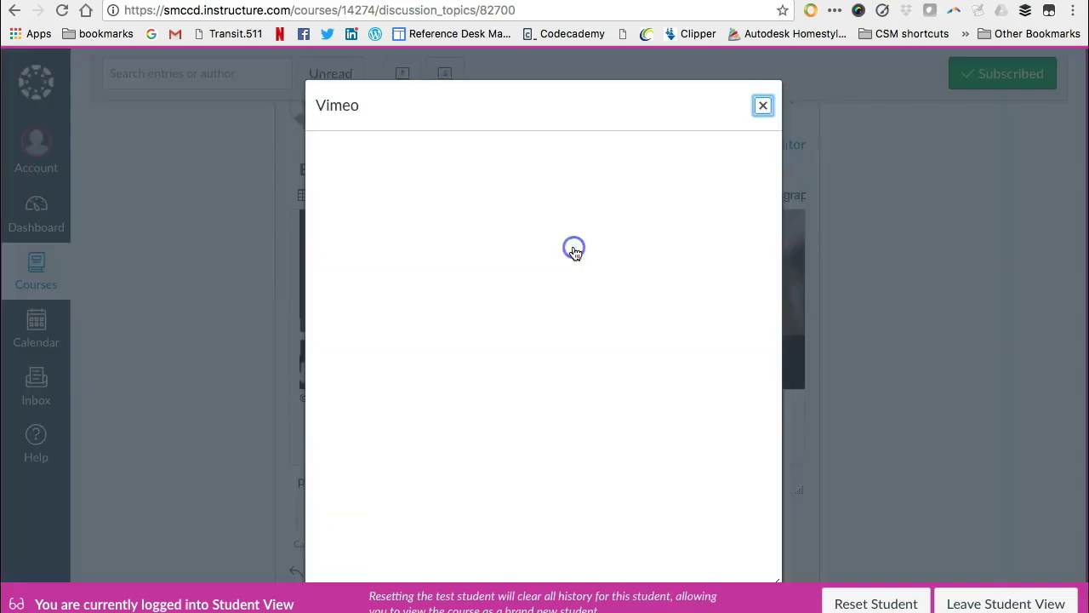
{"action": "left_click", "coordinate": [582, 179]}
{"action": "type", "text": "gr"}
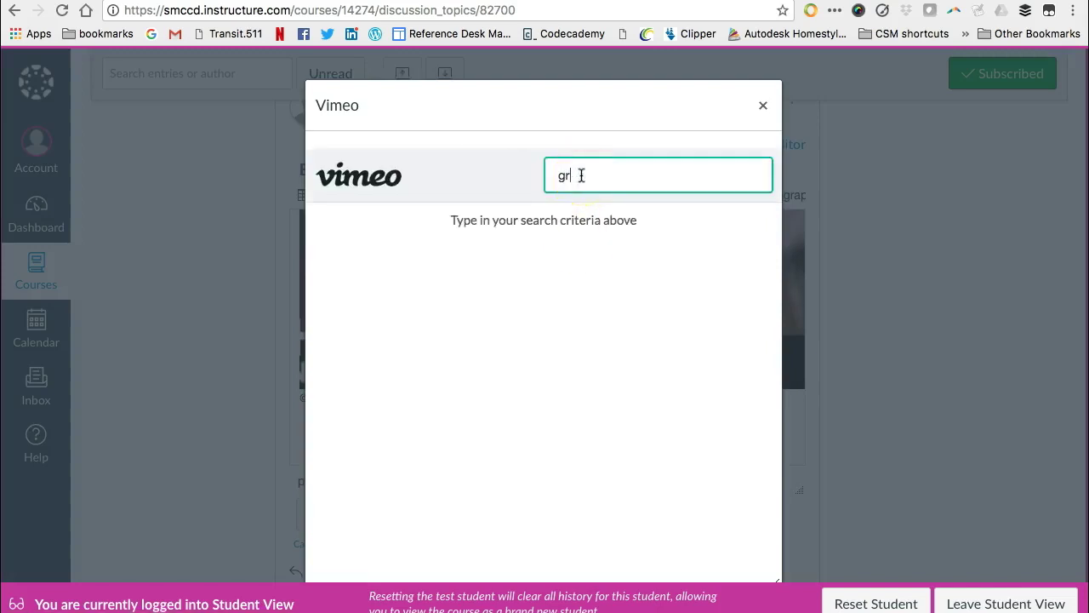
{"action": "type", "text": "owth mindset"}
{"action": "key", "text": "Return"}
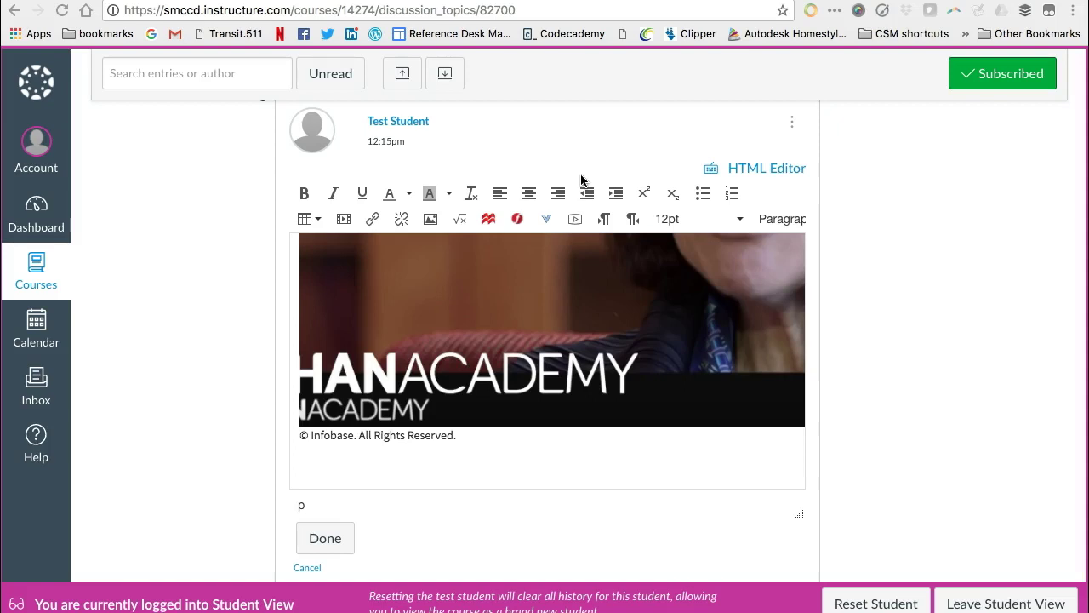
- Examine the record and upload options for a media comment, then close the dialog and return to the reply
{"action": "left_click", "coordinate": [582, 225]}
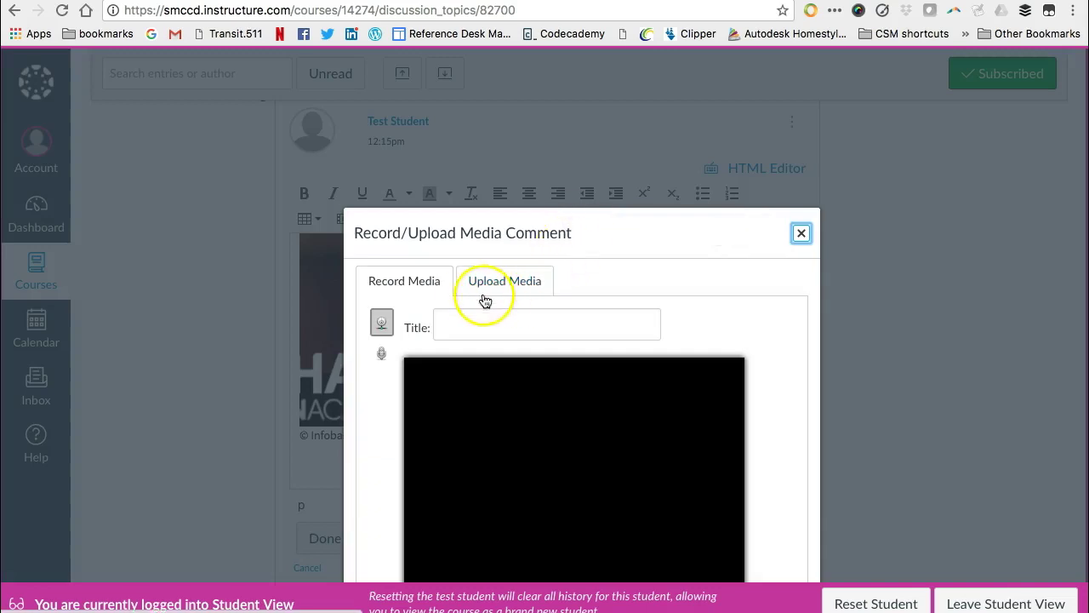
{"action": "left_click", "coordinate": [502, 284]}
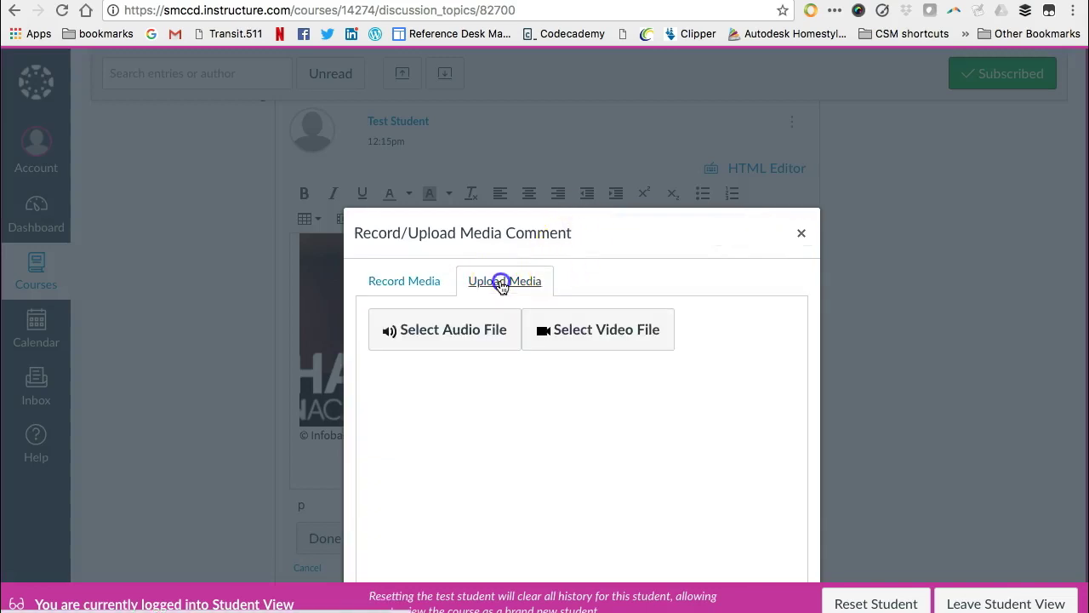
{"action": "scroll", "coordinate": [502, 287], "scroll_direction": "up", "scroll_amount": 1}
{"action": "left_click", "coordinate": [802, 234]}
{"action": "left_click", "coordinate": [706, 312]}
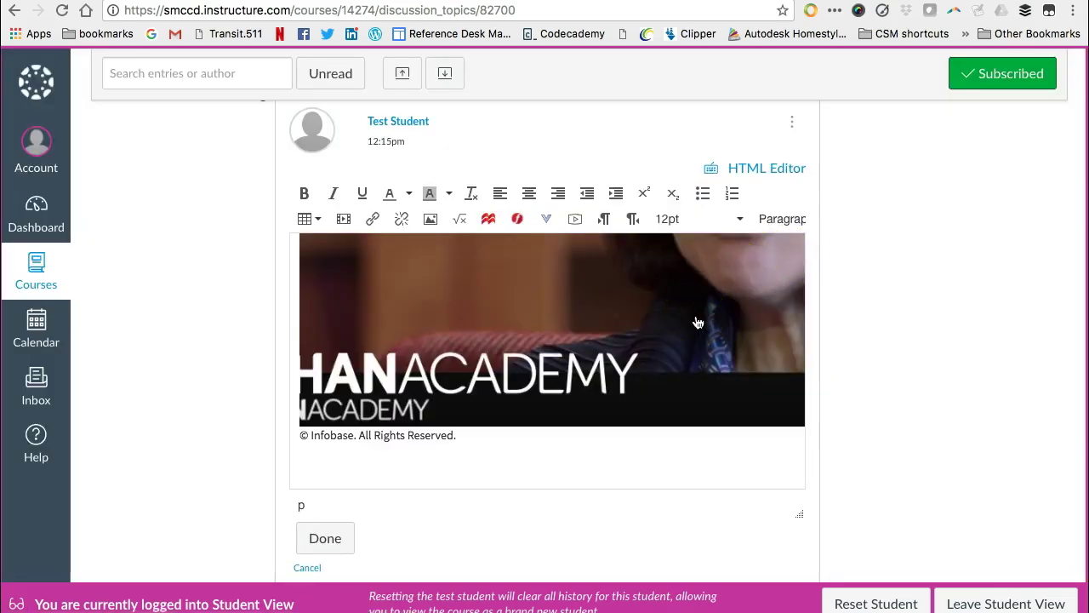
{"action": "left_click", "coordinate": [651, 316]}
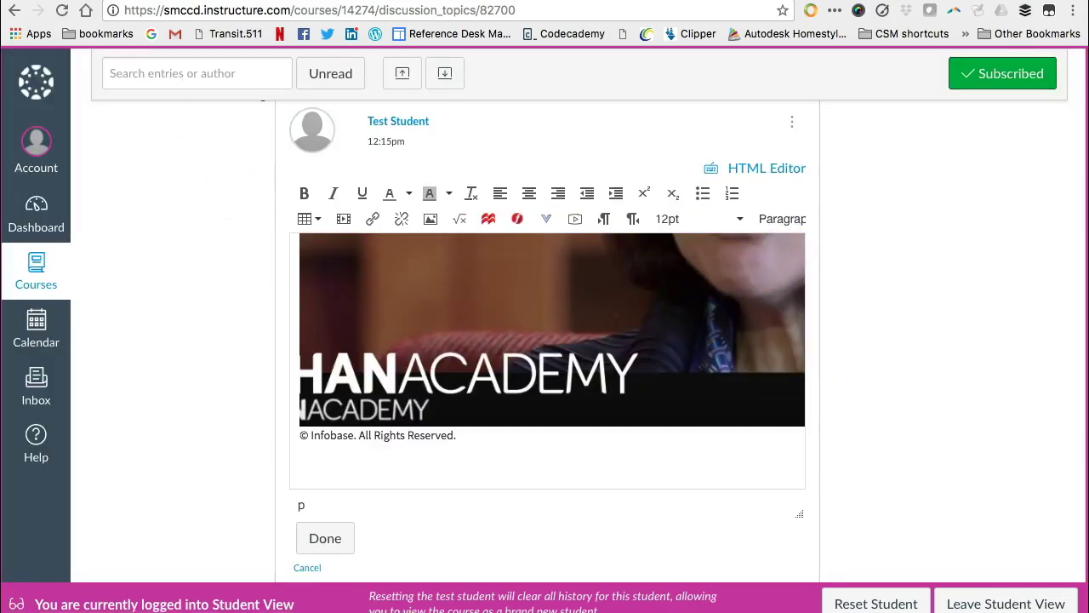